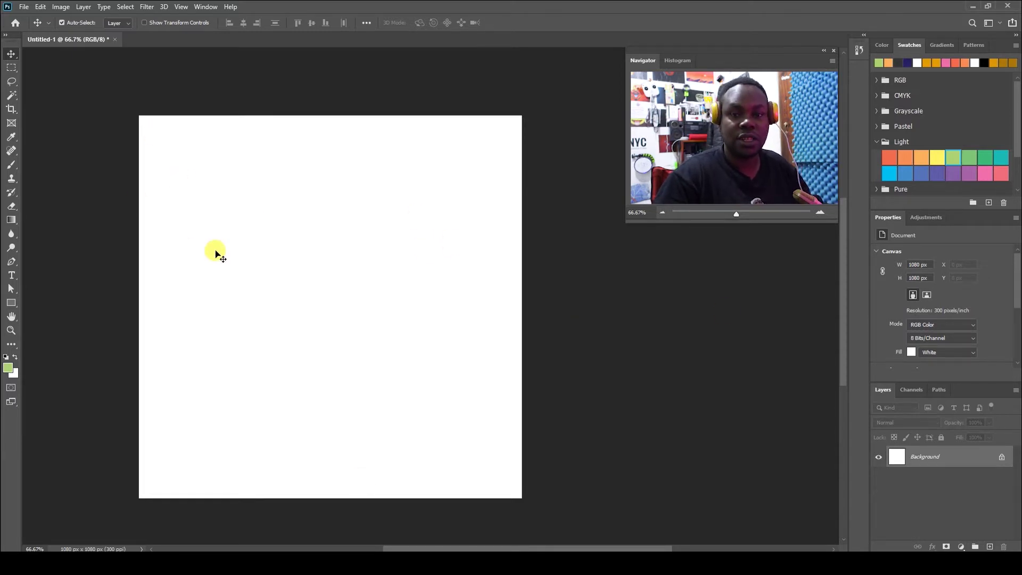
From the Home screen, open the new document setup and dismiss it without creating anything.
click(14, 23)
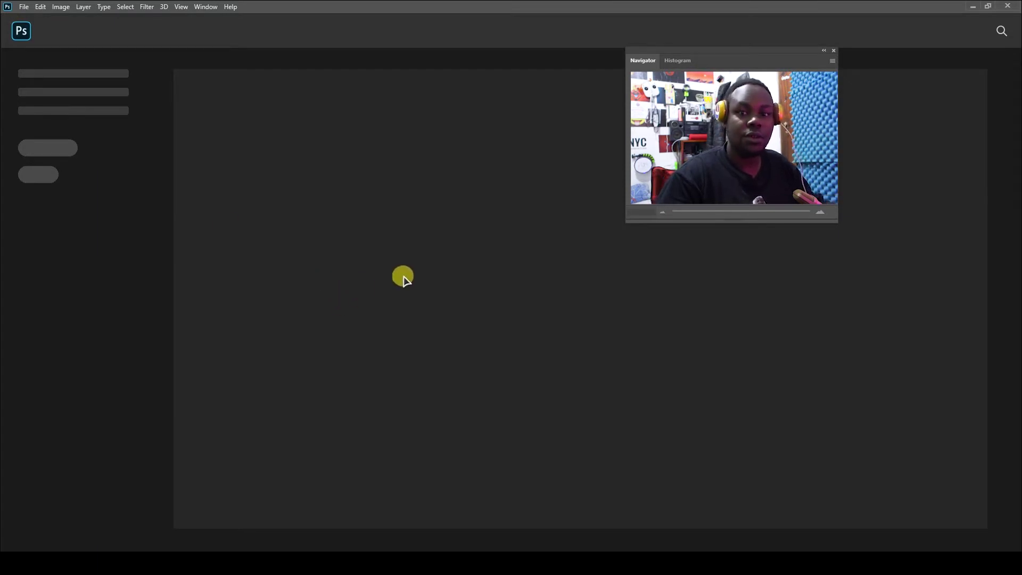
key(ctrl+n)
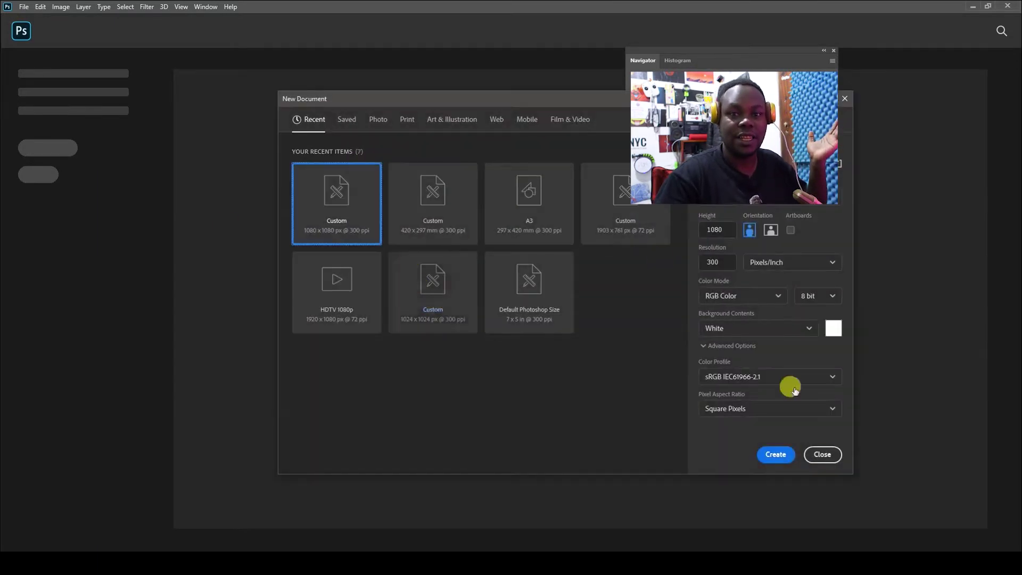
click(817, 453)
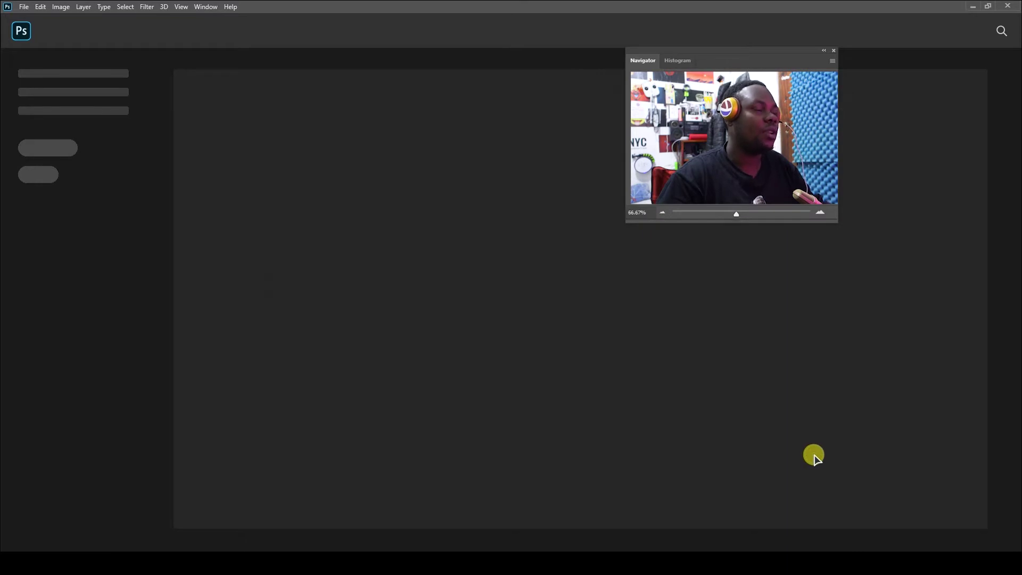
Create a 1080 x 1080 px, 300 ppi document from the A3 preset in pixels.
click(25, 6)
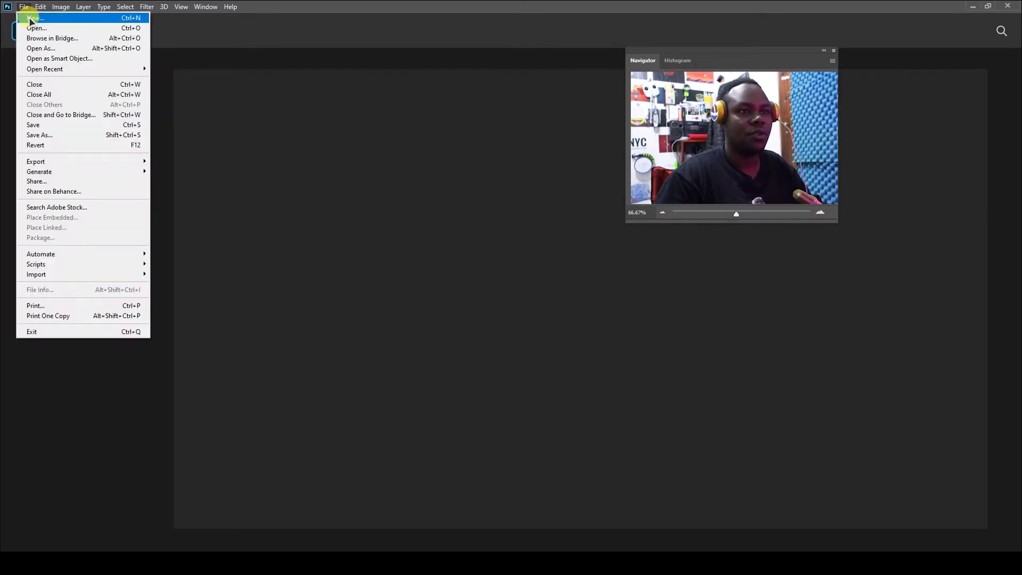
click(30, 20)
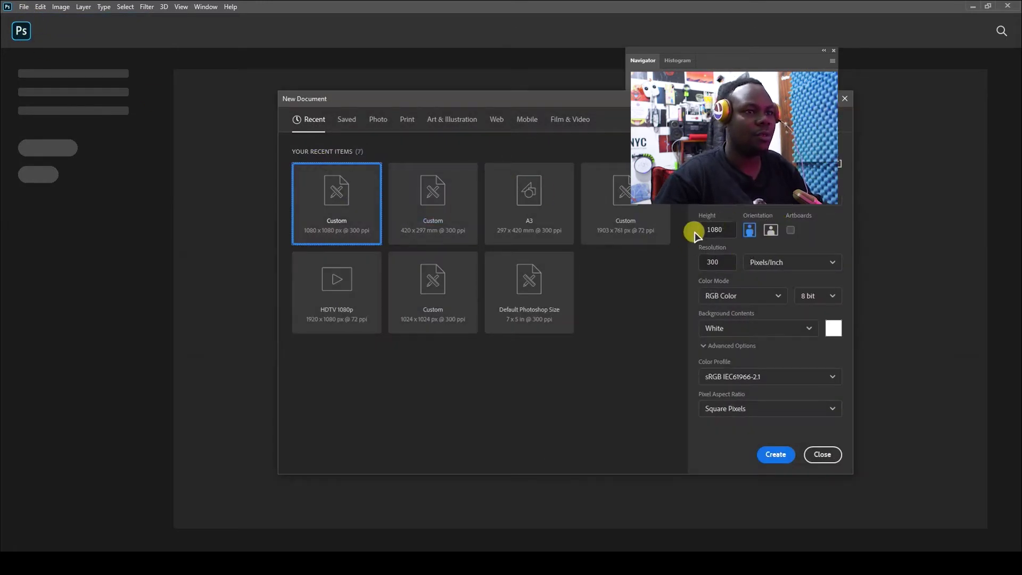
click(552, 195)
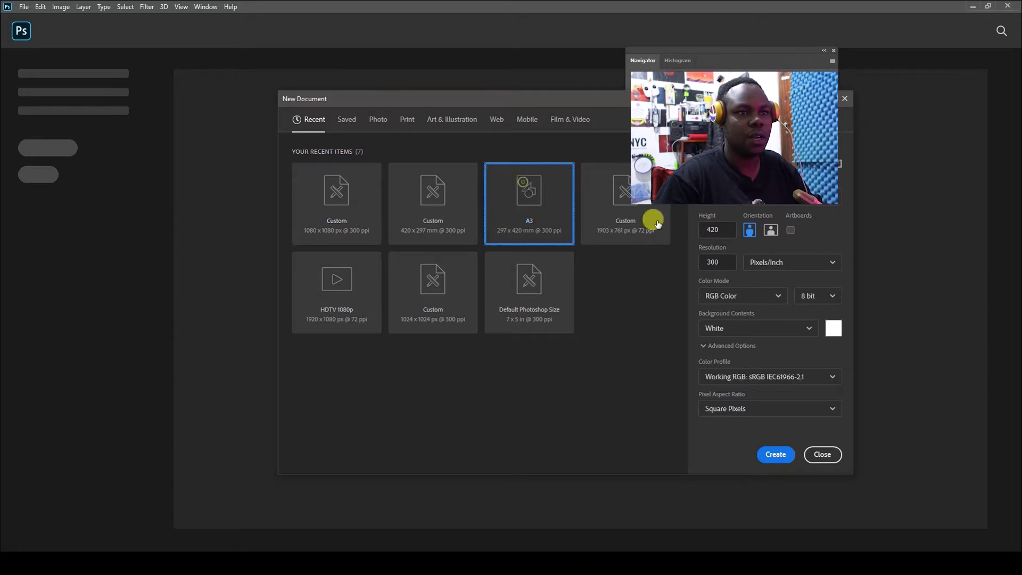
click(794, 197)
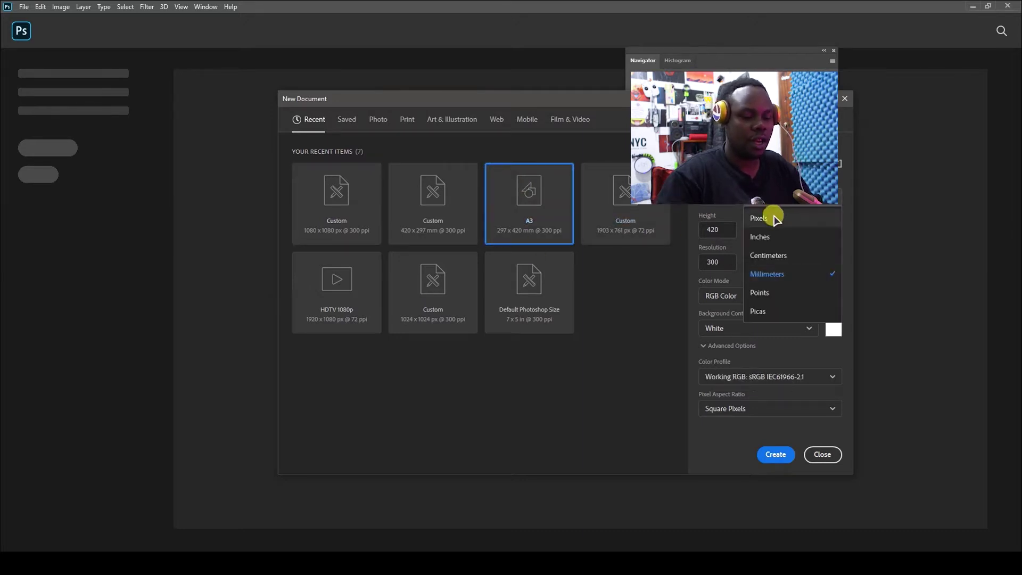
click(774, 216)
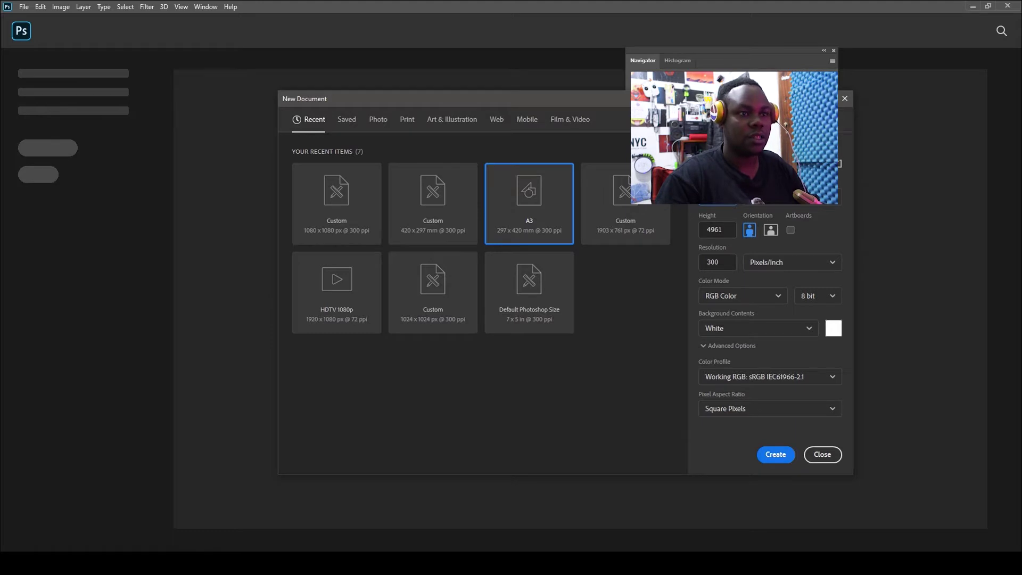
double_click(727, 229)
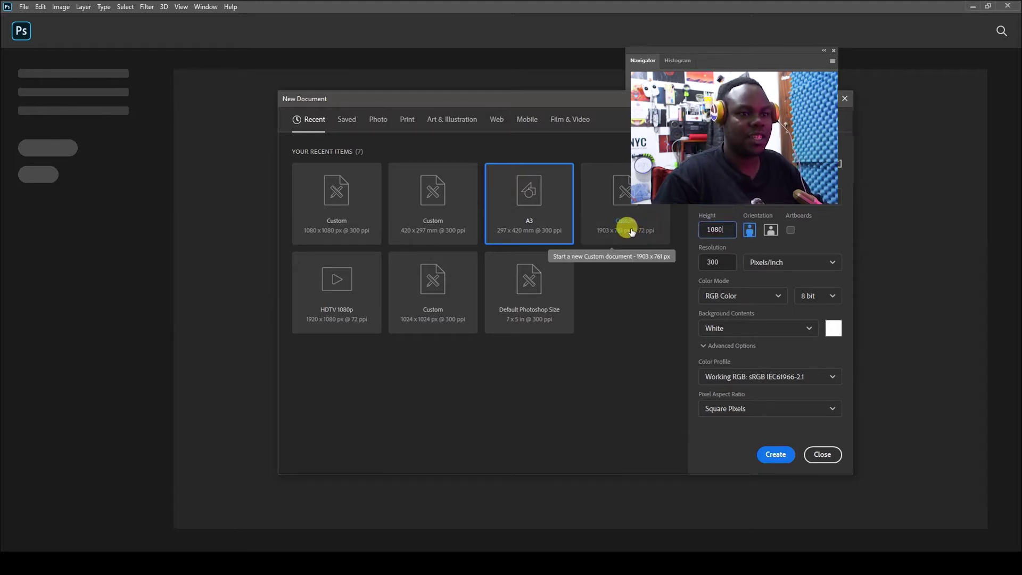
click(775, 454)
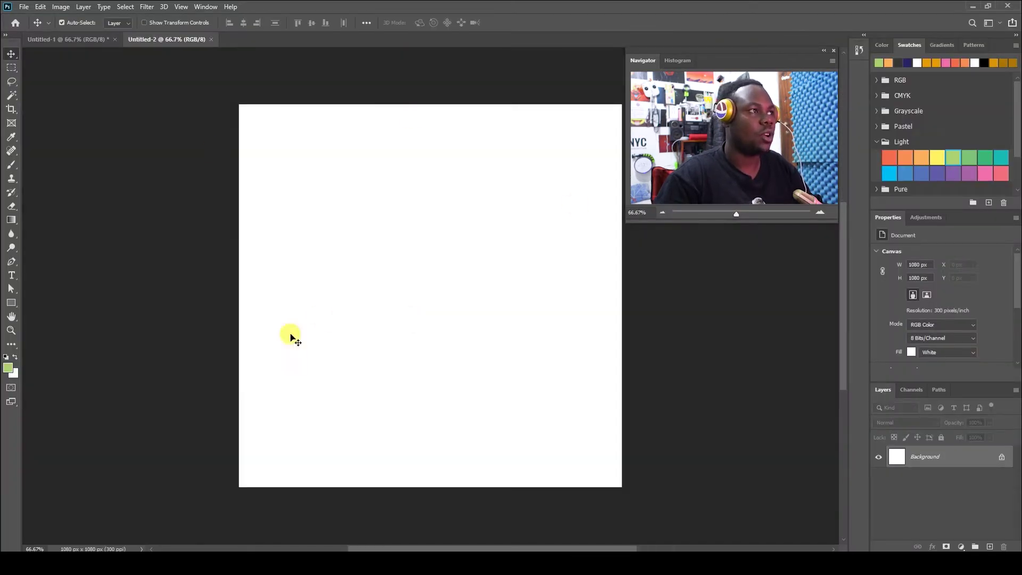
click(210, 40)
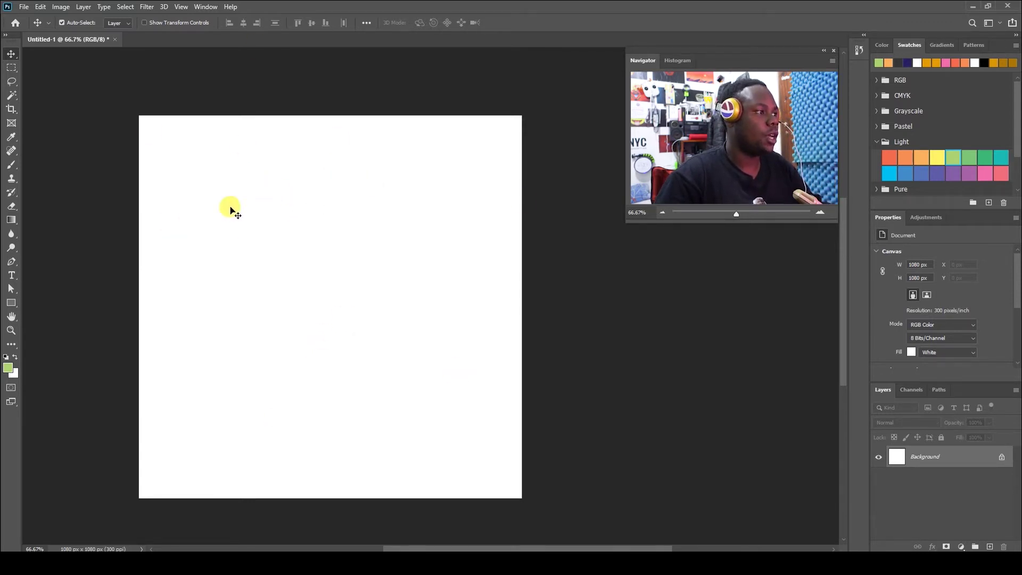
Draw a green square near the top-left and tilt it about -5.8°.
click(11, 304)
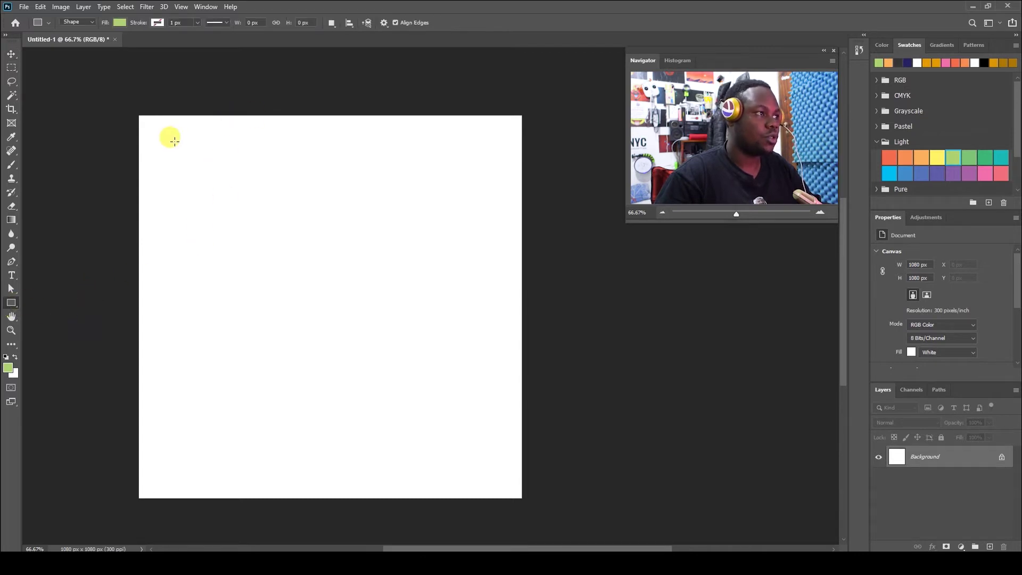
drag(154, 137, 308, 352)
key(ctrl+t)
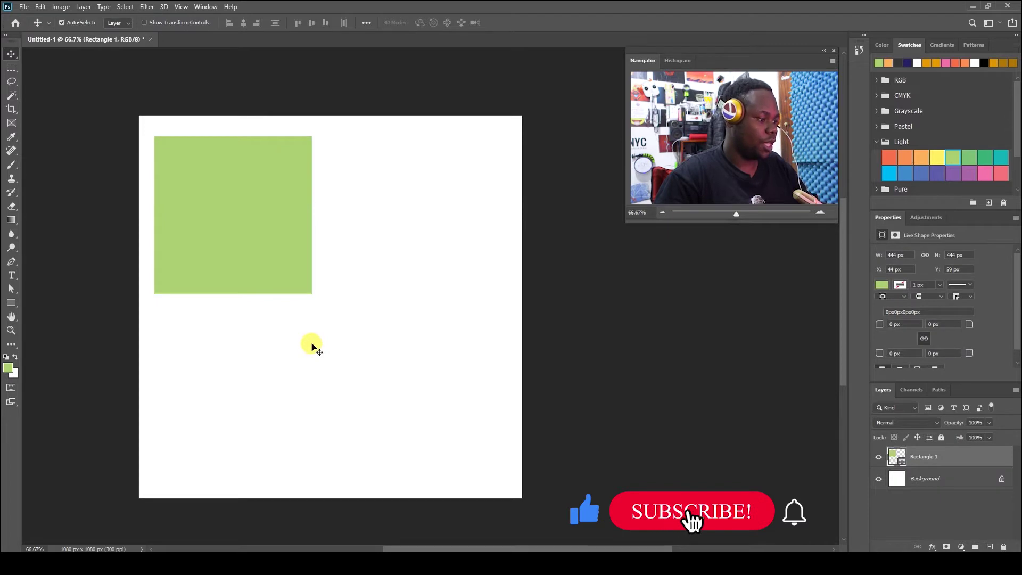
drag(325, 331, 336, 313)
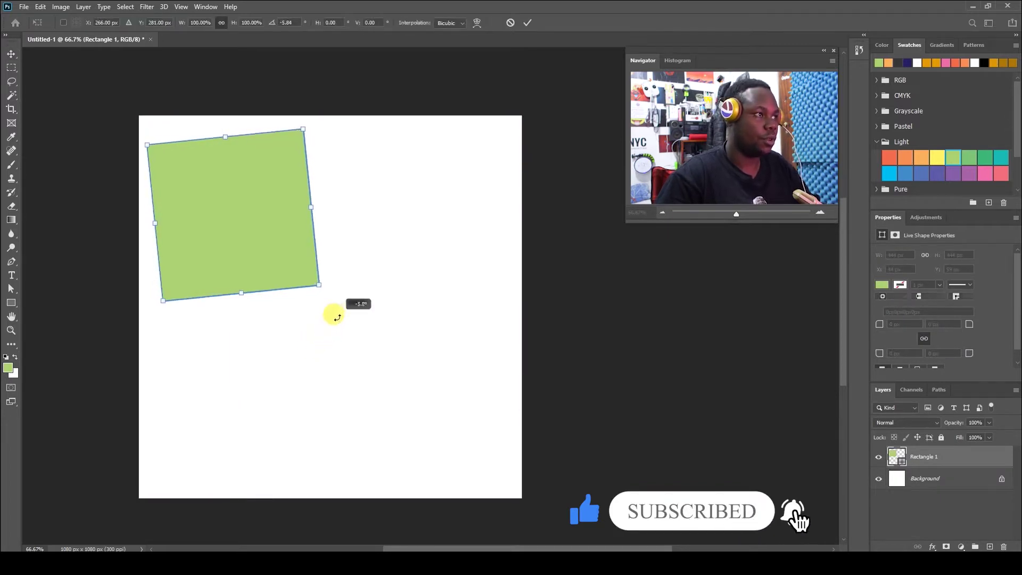
key(Return)
Duplicate the square twice, placing copies below and to the lower right.
key(v)
alt+drag(263, 265, 256, 424)
alt+drag(171, 376, 342, 409)
Hide all three green squares and select the Background layer.
click(433, 308)
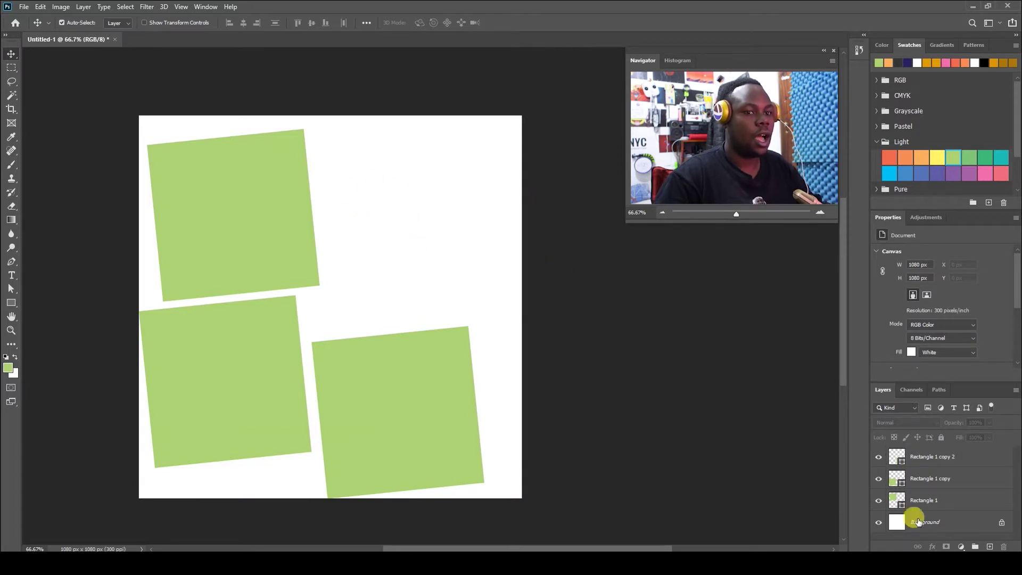
drag(879, 468, 876, 499)
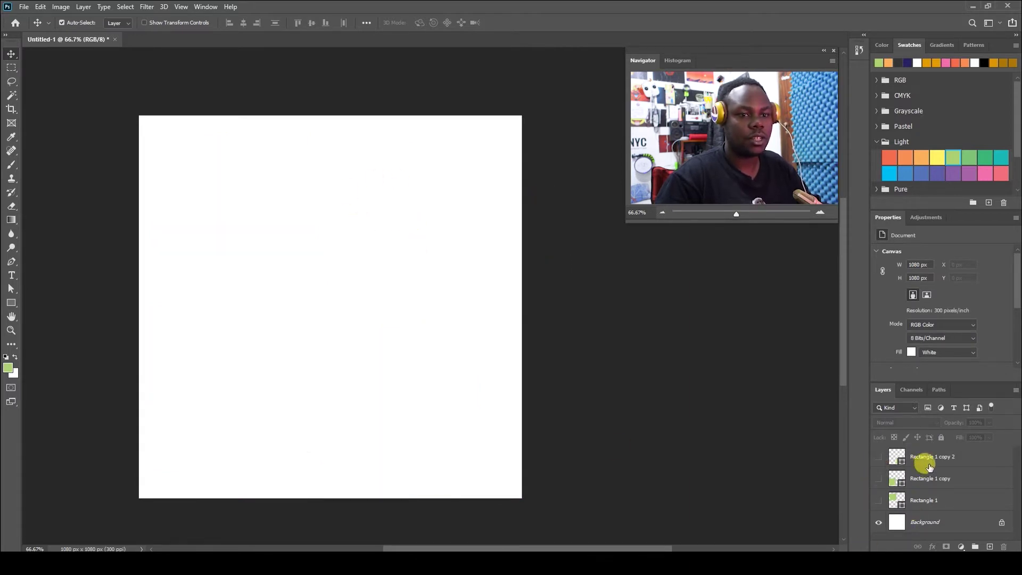
click(905, 521)
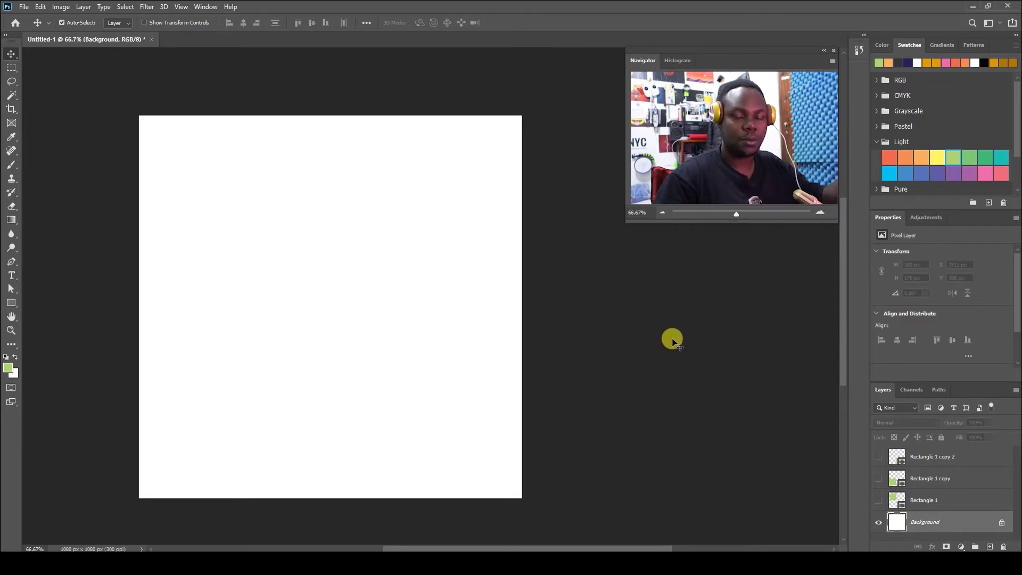
Fill the canvas with a Grays gradient and lock the Gradient Fill 1 layer.
click(939, 46)
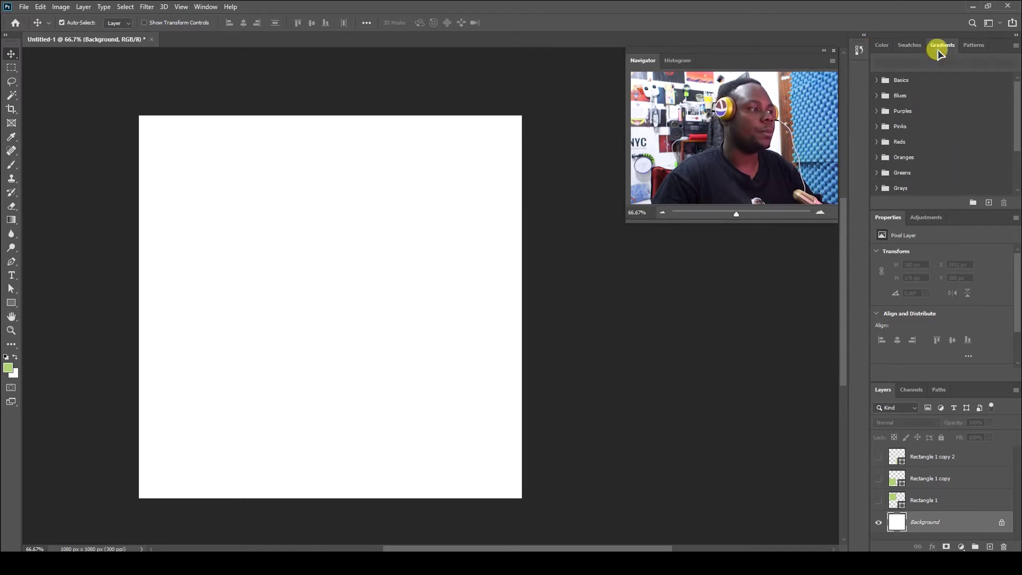
scroll(906, 122, down, 3)
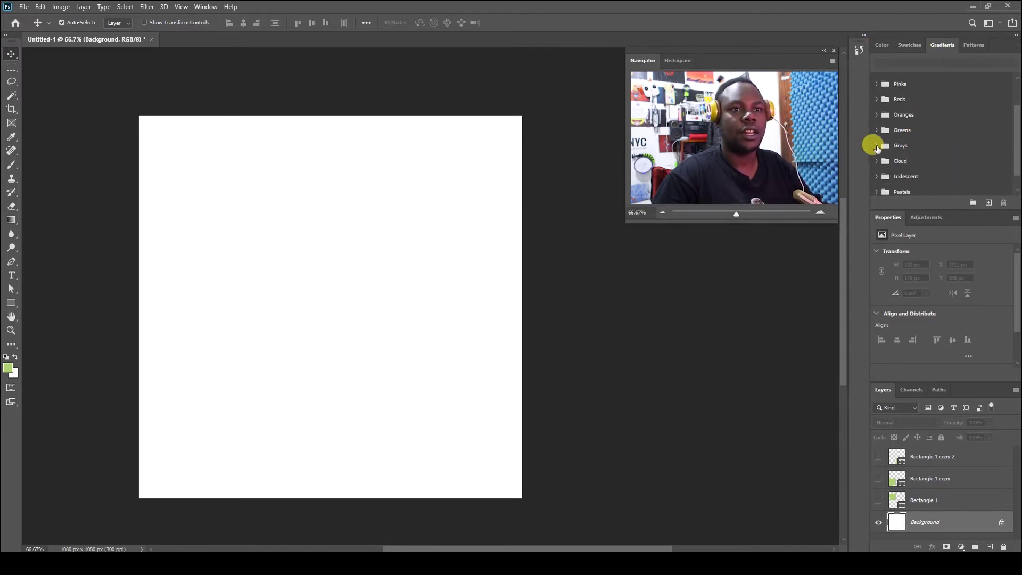
click(877, 147)
scroll(953, 153, down, 1)
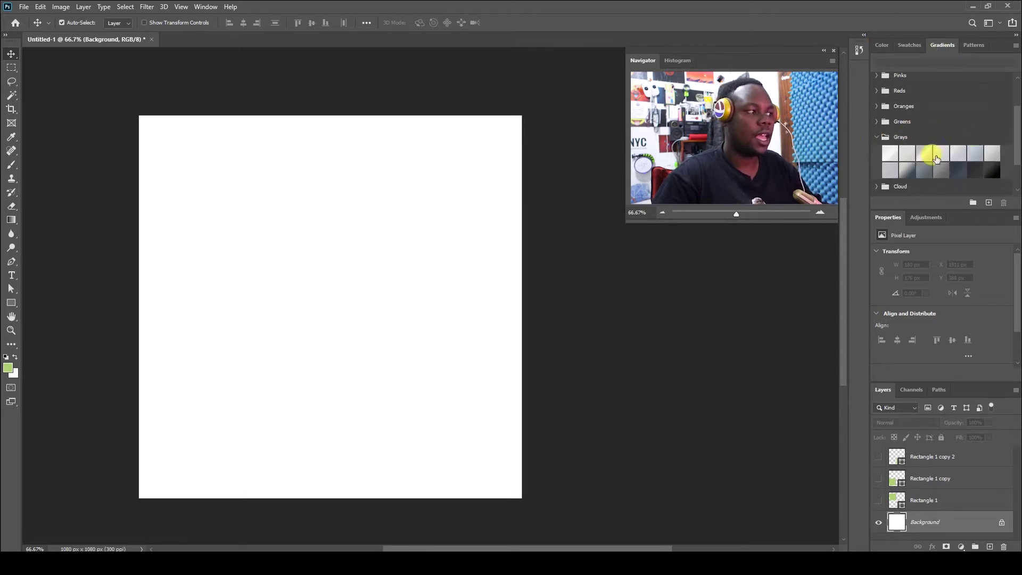
drag(958, 170, 430, 320)
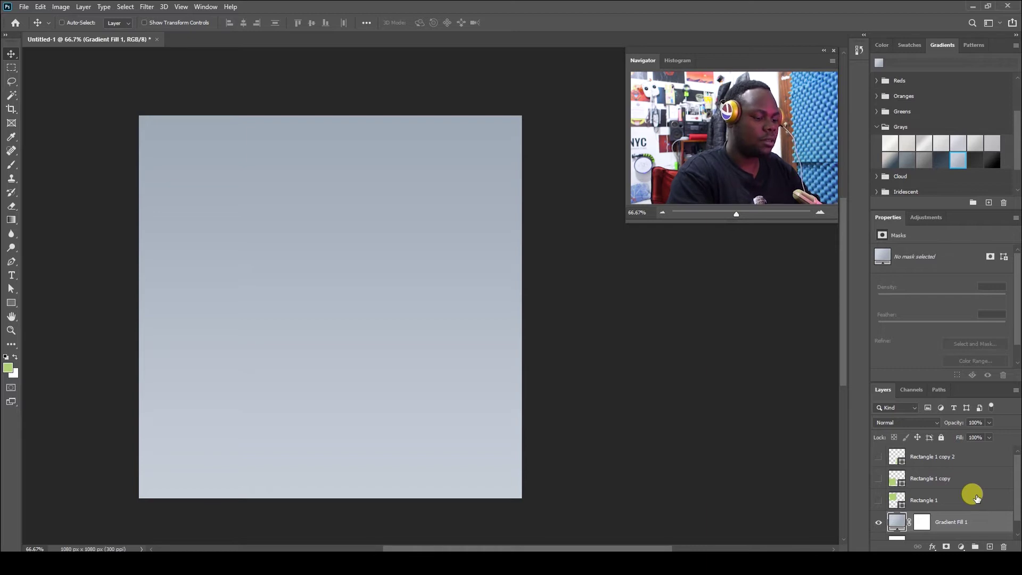
key(ctrl+slash)
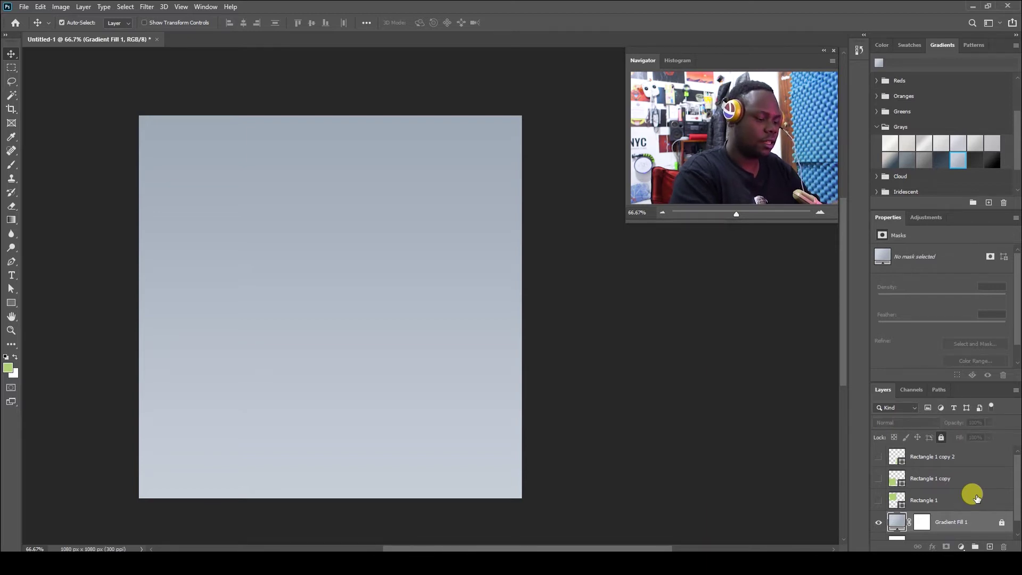
click(941, 438)
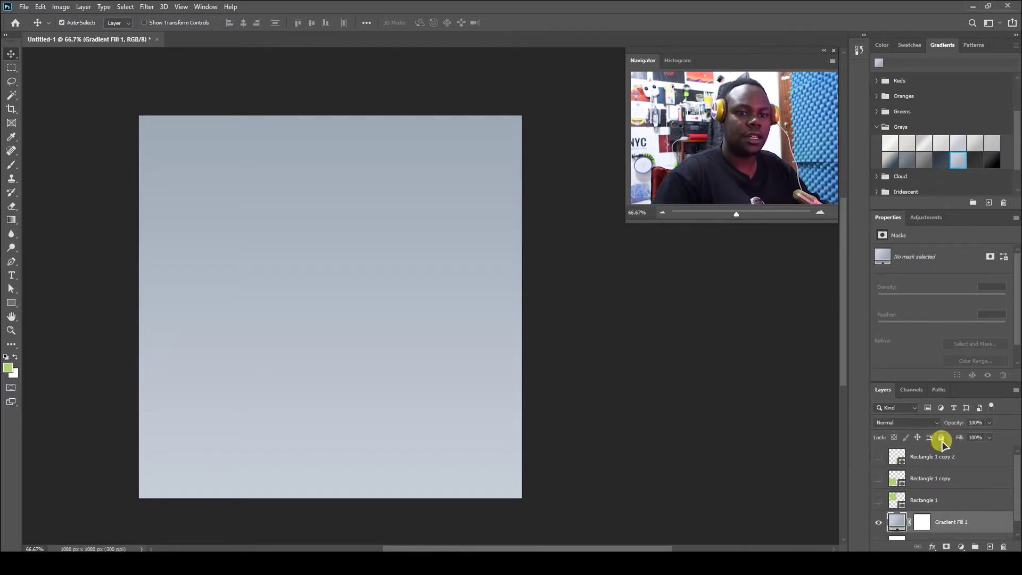
click(942, 438)
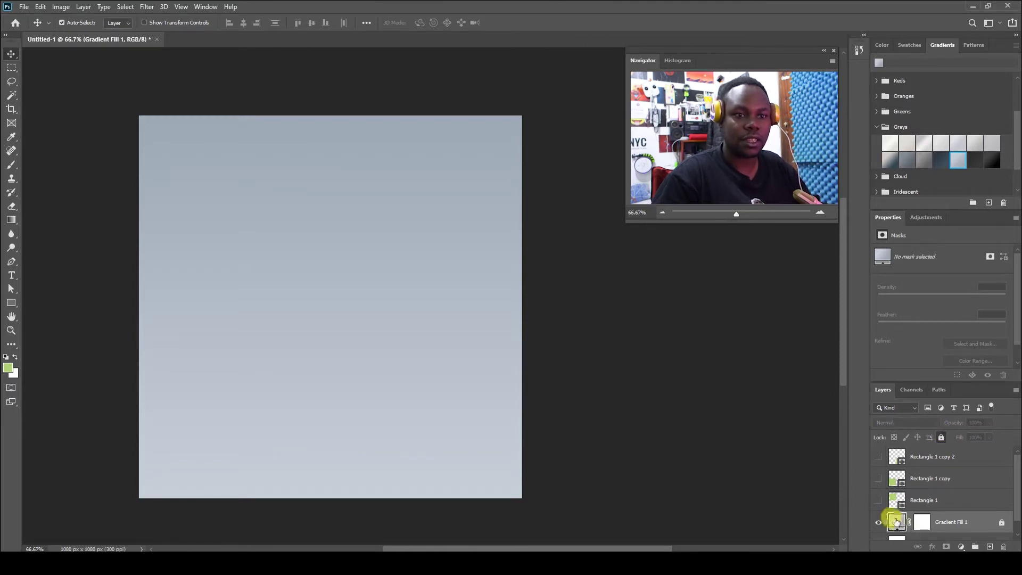
Show the three green squares again and move the top-left one up 20 px.
drag(879, 500, 880, 459)
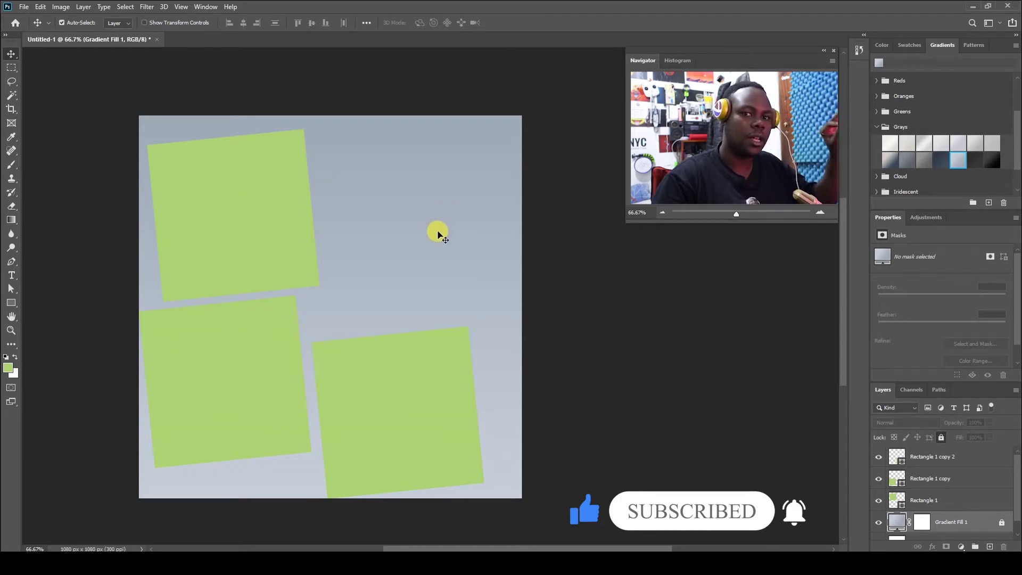
click(293, 244)
click(273, 347)
click(374, 403)
click(279, 386)
click(262, 216)
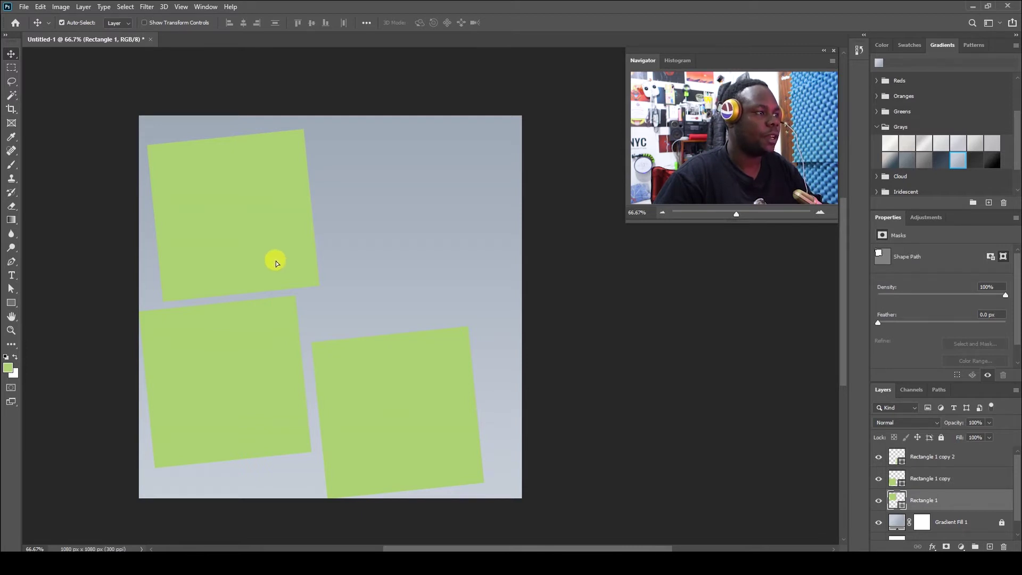
mouse_move(281, 268)
mouse_down()
mouse_move(278, 242)
mouse_move(278, 261)
mouse_up()
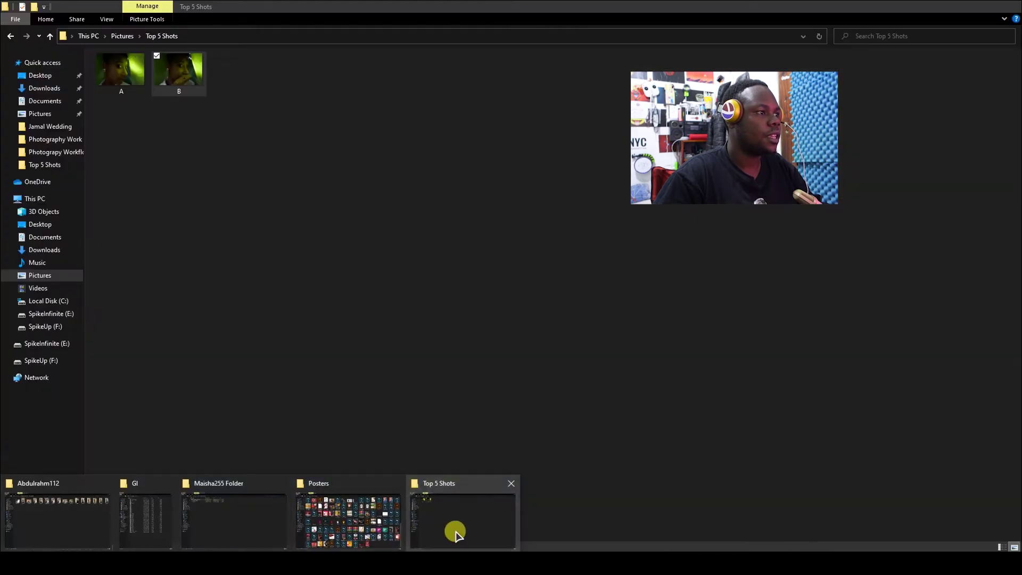
click(456, 532)
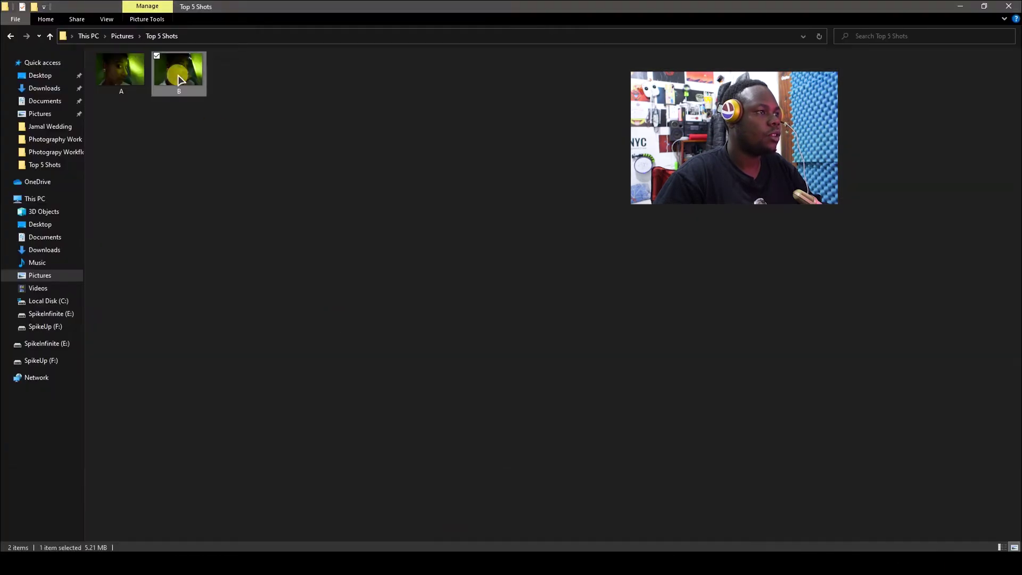
Bring photo A into the collage and clip it into the top-left rectangle.
drag(121, 70, 302, 339)
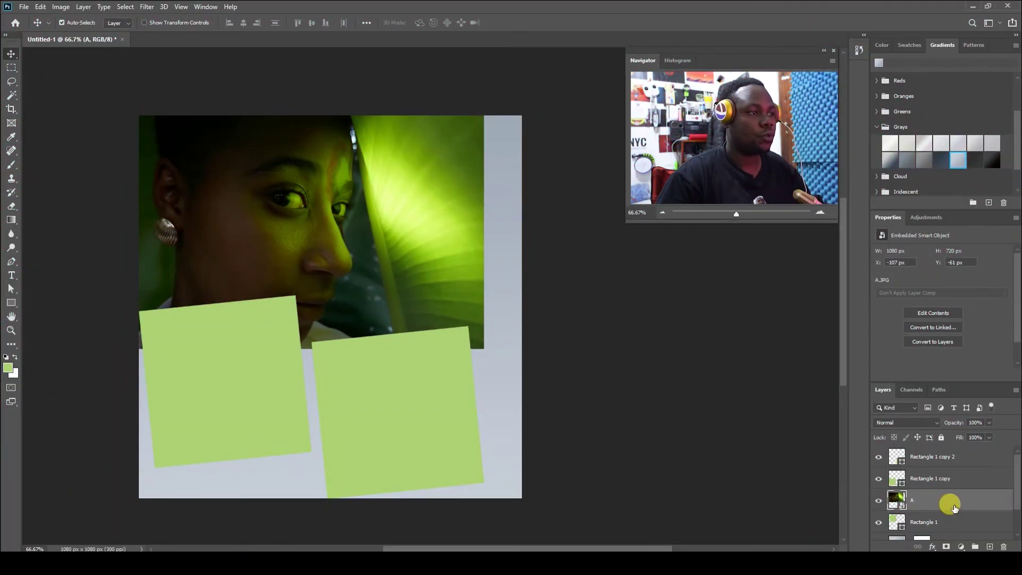
right_click(953, 508)
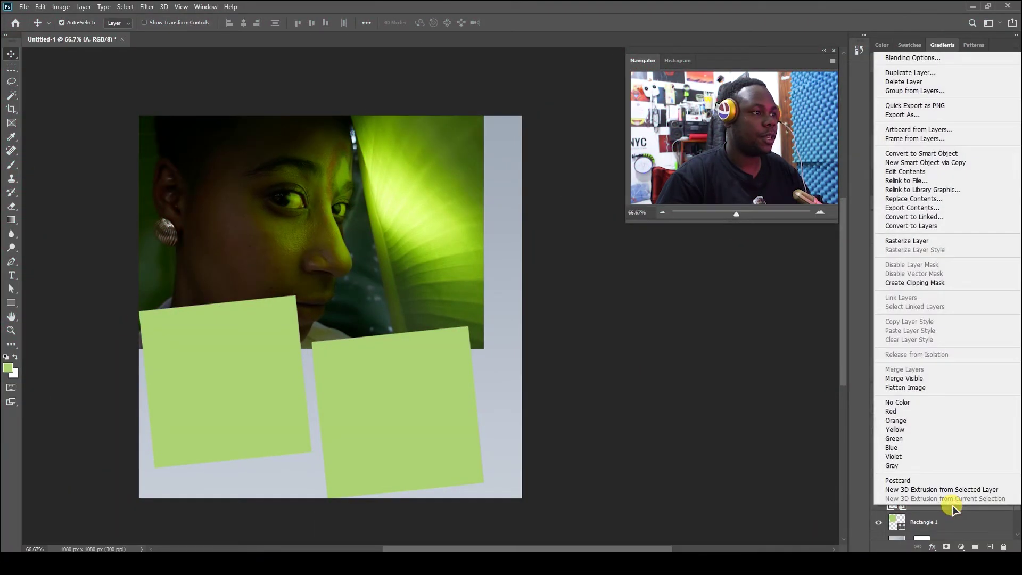
click(727, 518)
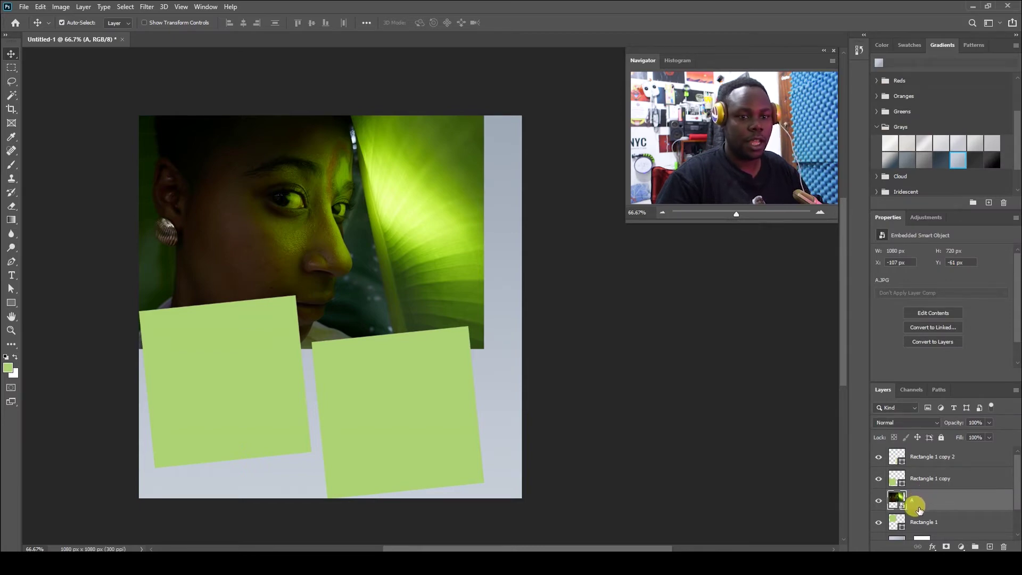
right_click(933, 499)
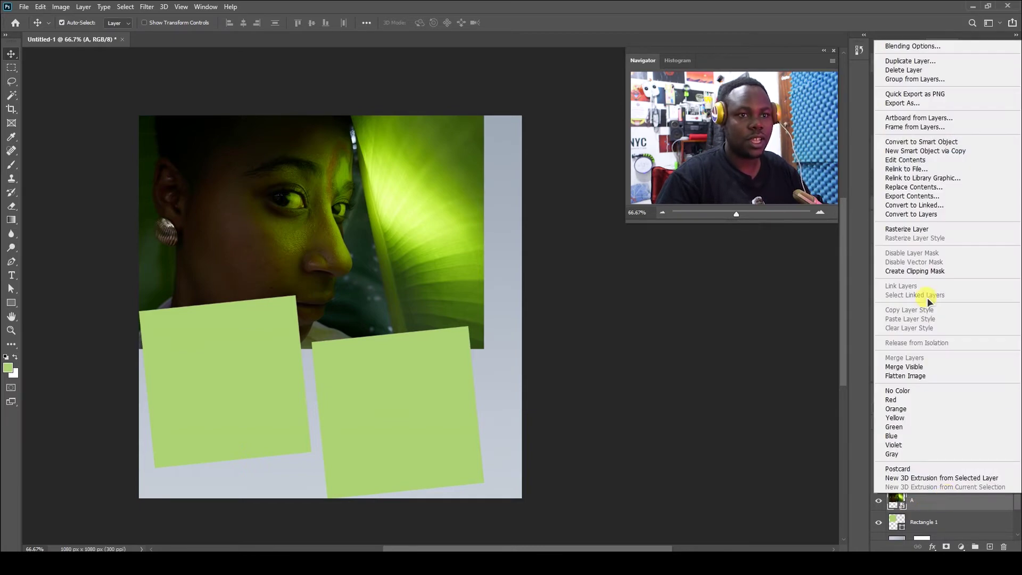
click(922, 272)
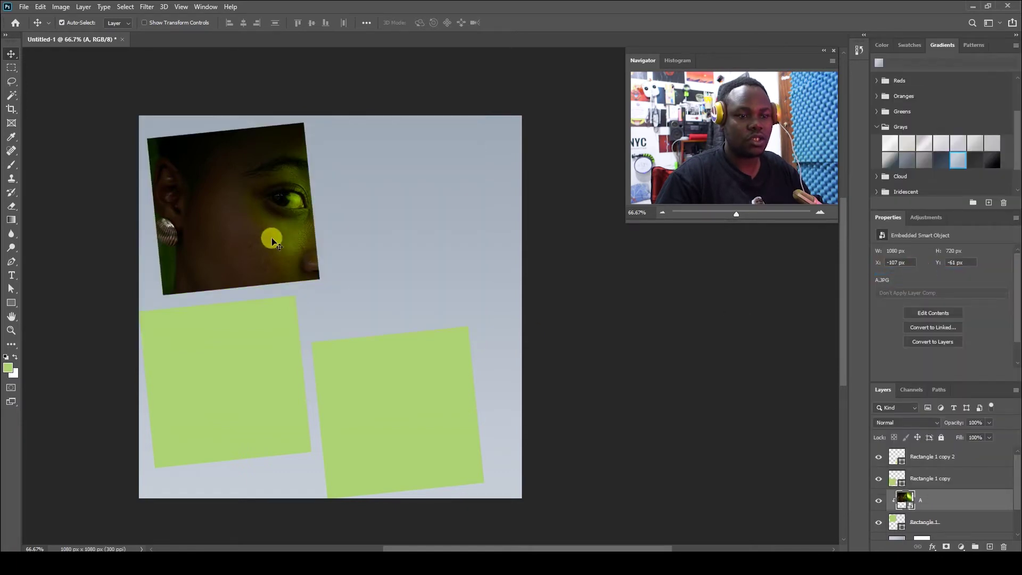
Scale photo A down proportionally to 882 x 588 px so the face fills the frame.
key(ctrl+t)
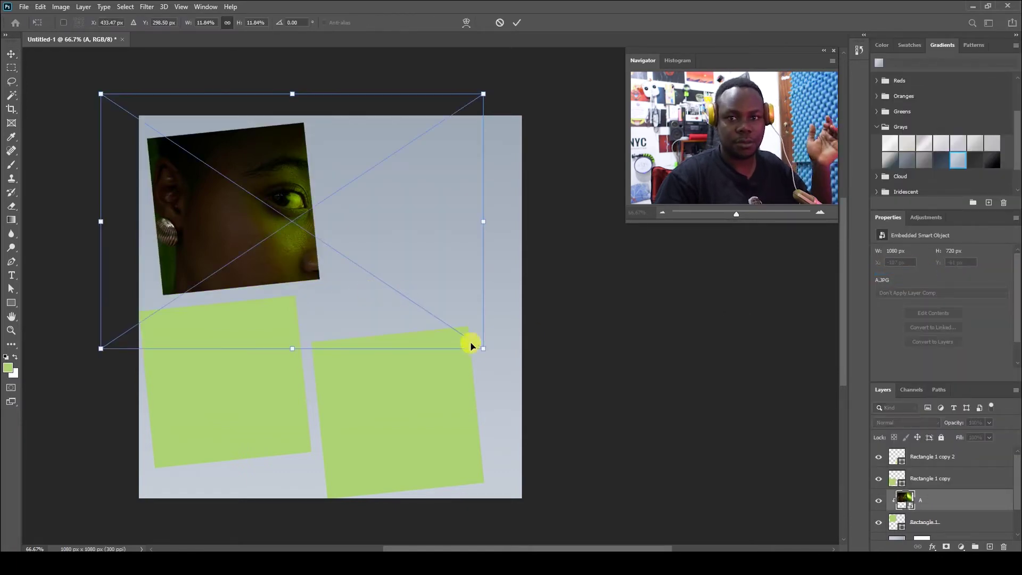
drag(483, 348, 392, 327)
double_click(287, 208)
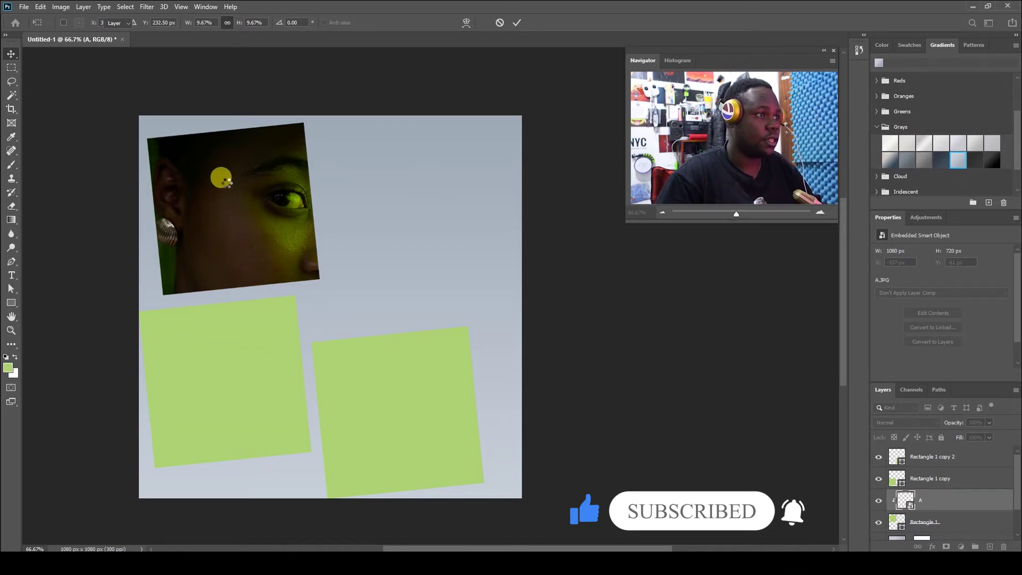
key(Return)
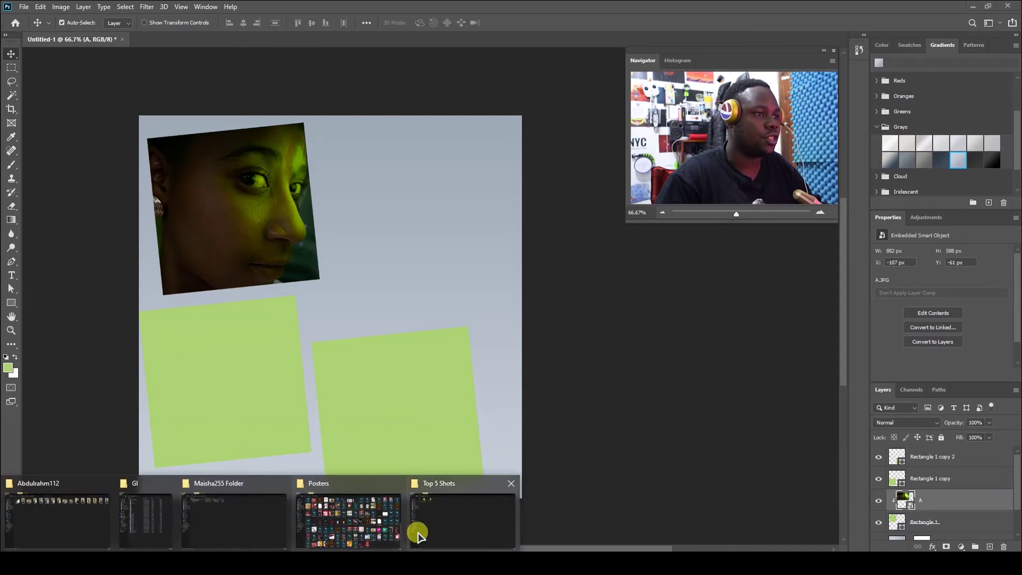
Browse to the Pictures folder on the SpikeInfinite (E:) drive for the photos.
click(384, 526)
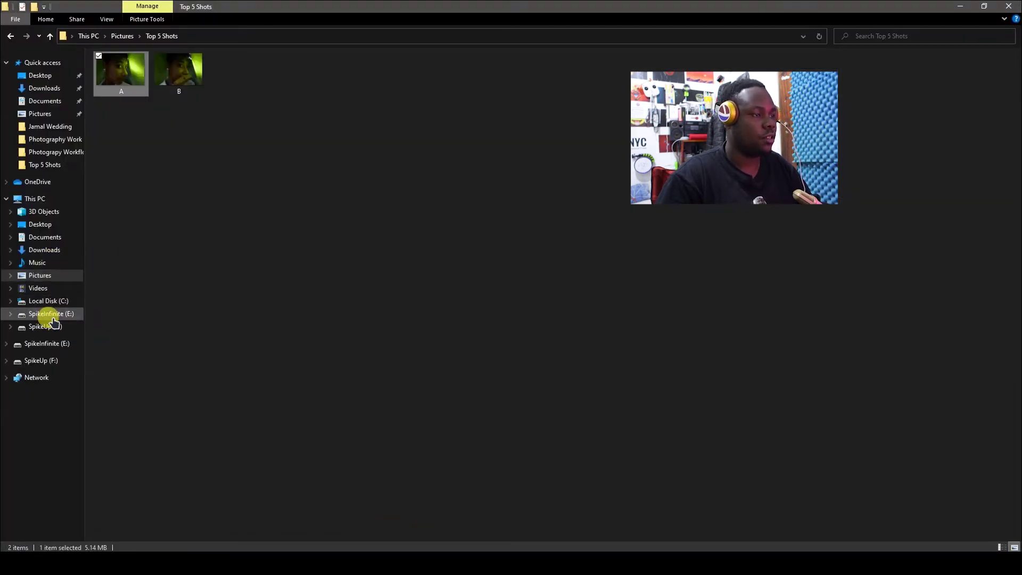
click(47, 313)
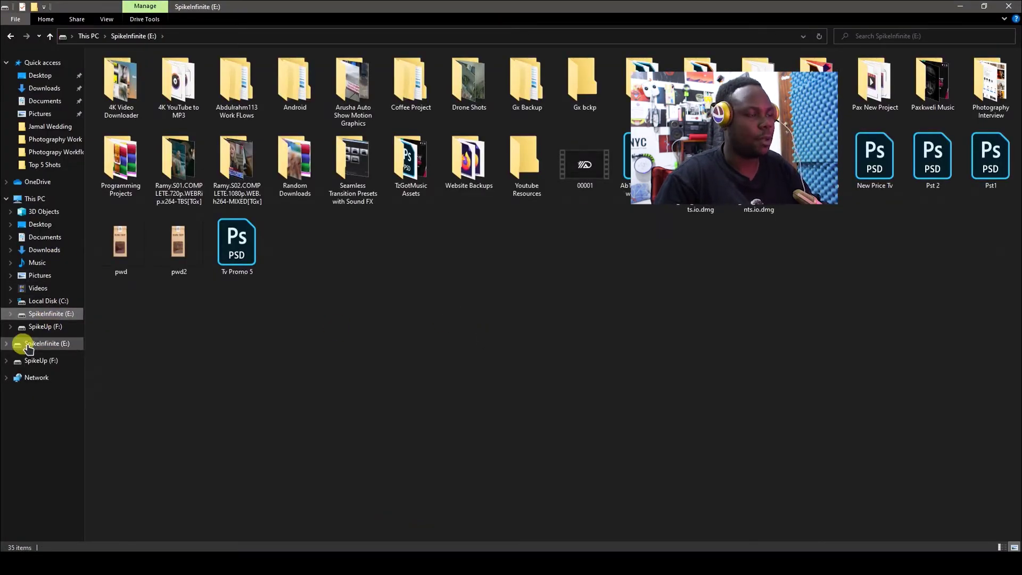
click(37, 279)
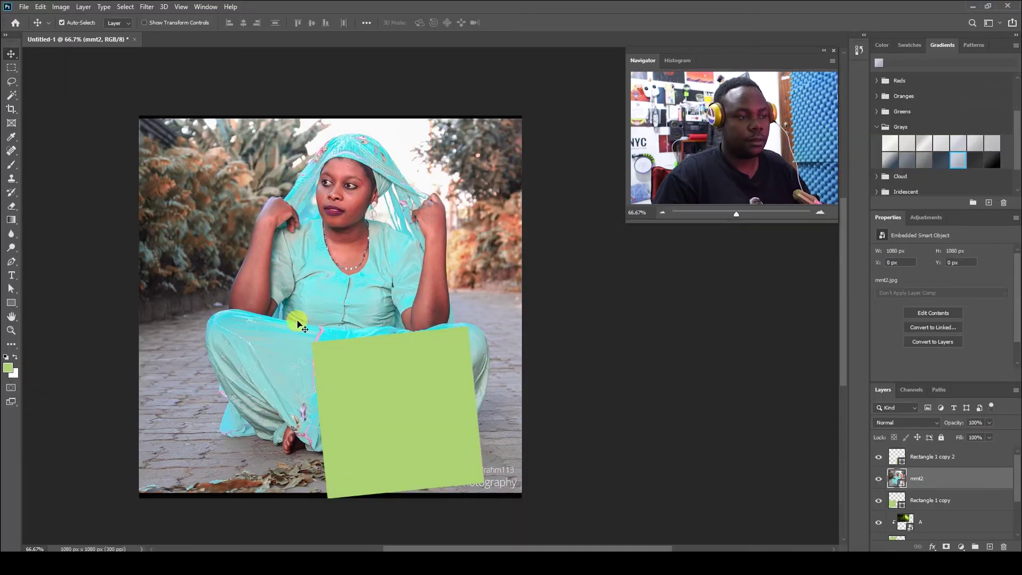
Clip the mmt2 photo into Rectangle 1 copy and shrink it to its frame.
right_click(950, 486)
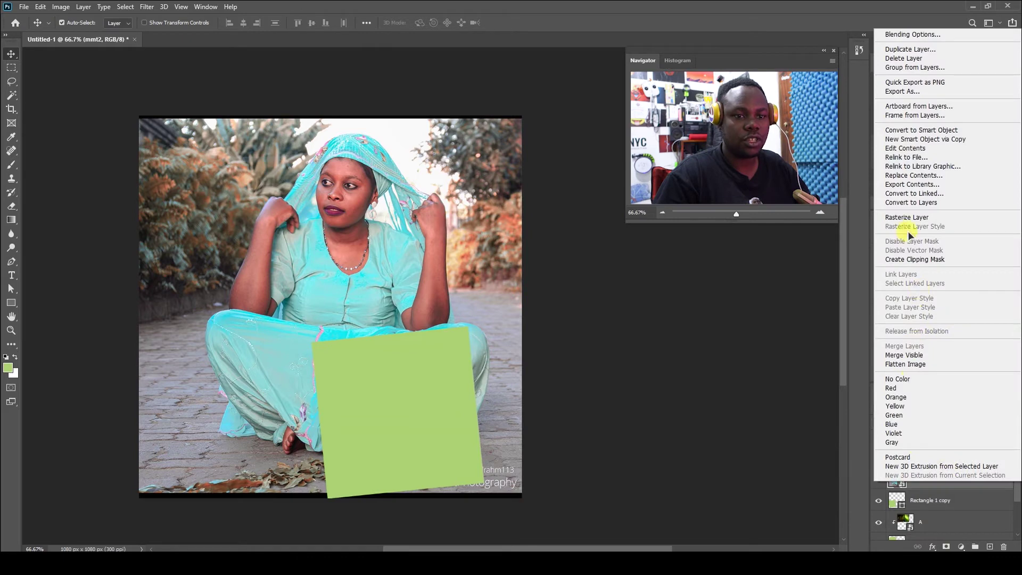
click(908, 259)
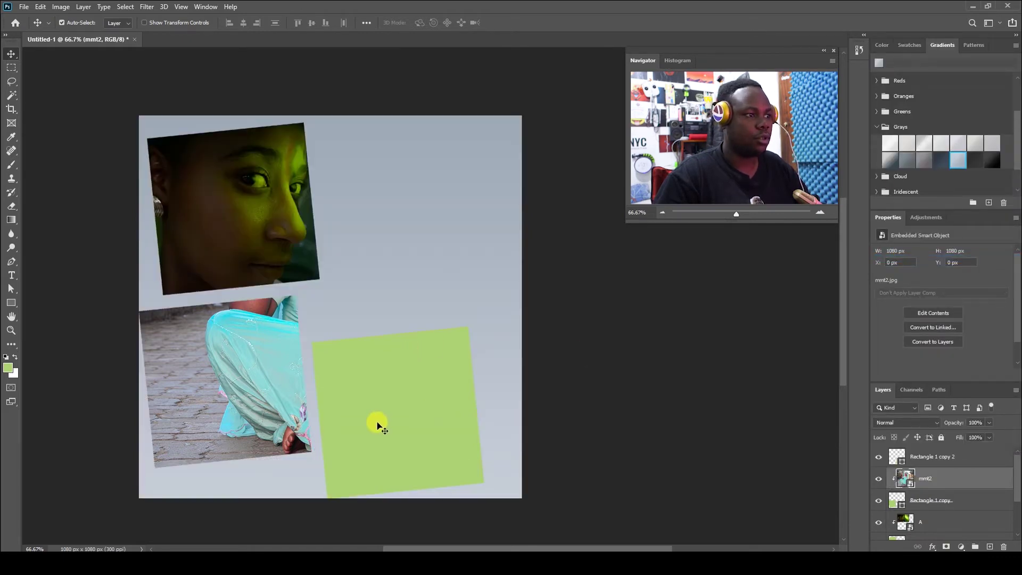
key(ctrl+t)
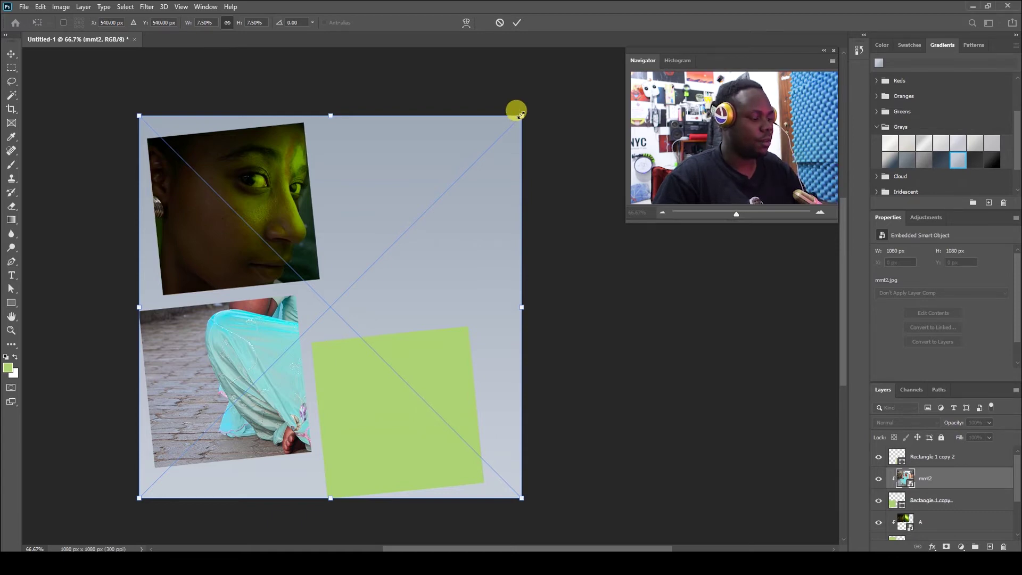
drag(520, 115, 359, 243)
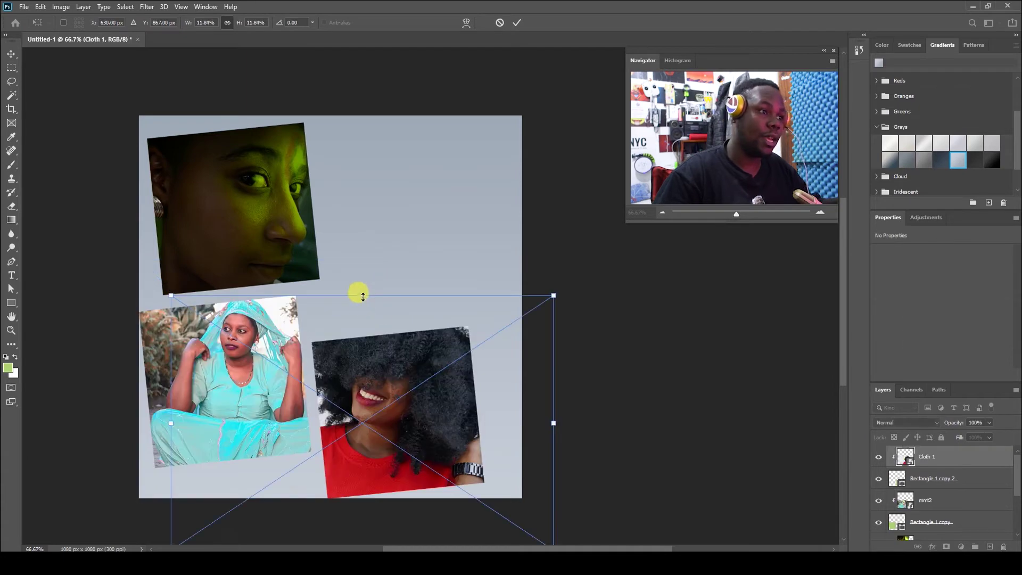
Shrink and move Cloth 1 to fit the lower-right frame, then select Rectangle 1.
drag(359, 292, 354, 322)
mouse_move(403, 372)
mouse_down()
mouse_move(411, 358)
mouse_move(420, 363)
mouse_up()
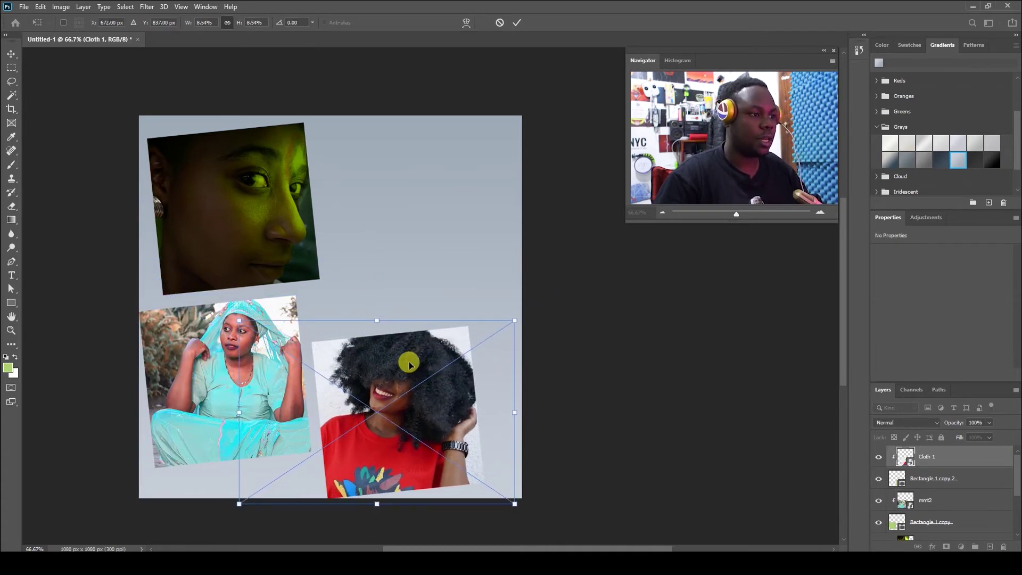
key(Return)
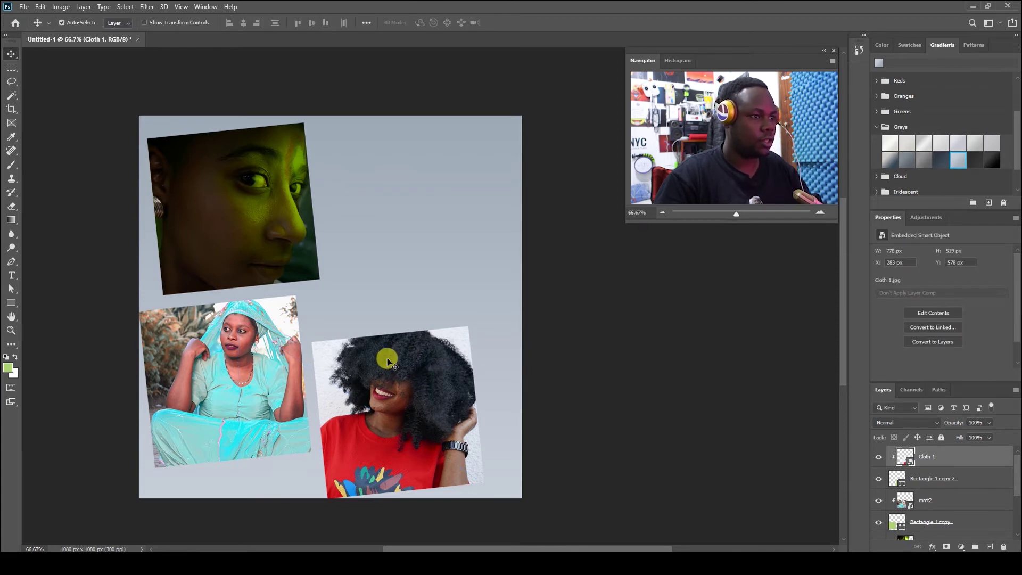
click(290, 261)
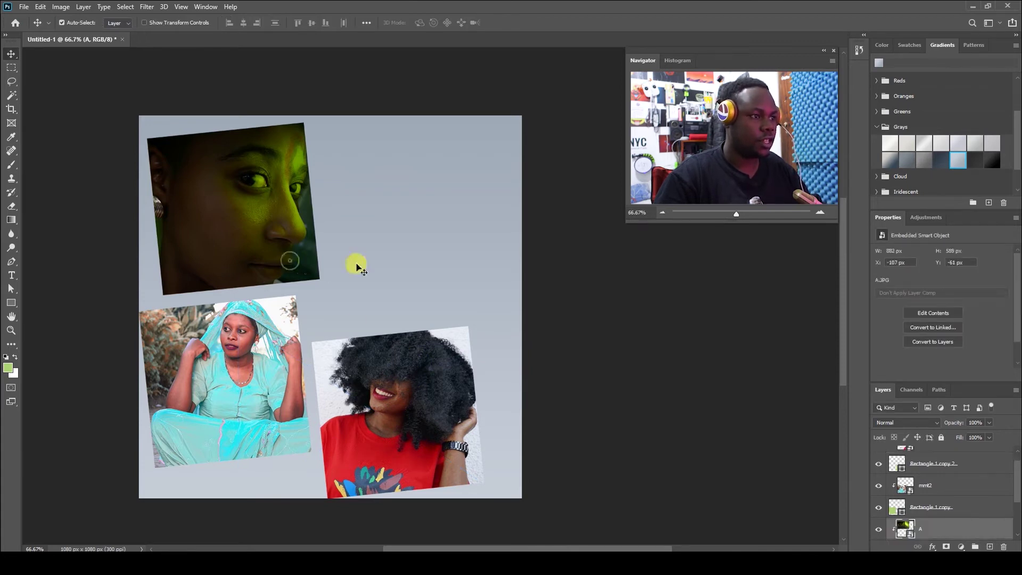
scroll(940, 514, down, 1)
click(946, 503)
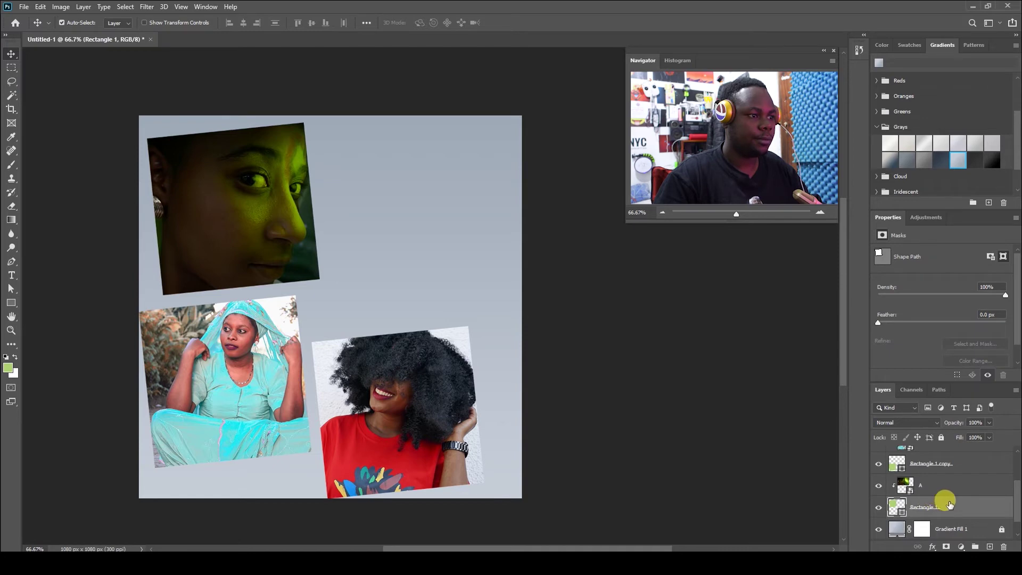
Give Rectangle 1 a 7 px outside black stroke at 18% opacity.
right_click(950, 504)
key(Escape)
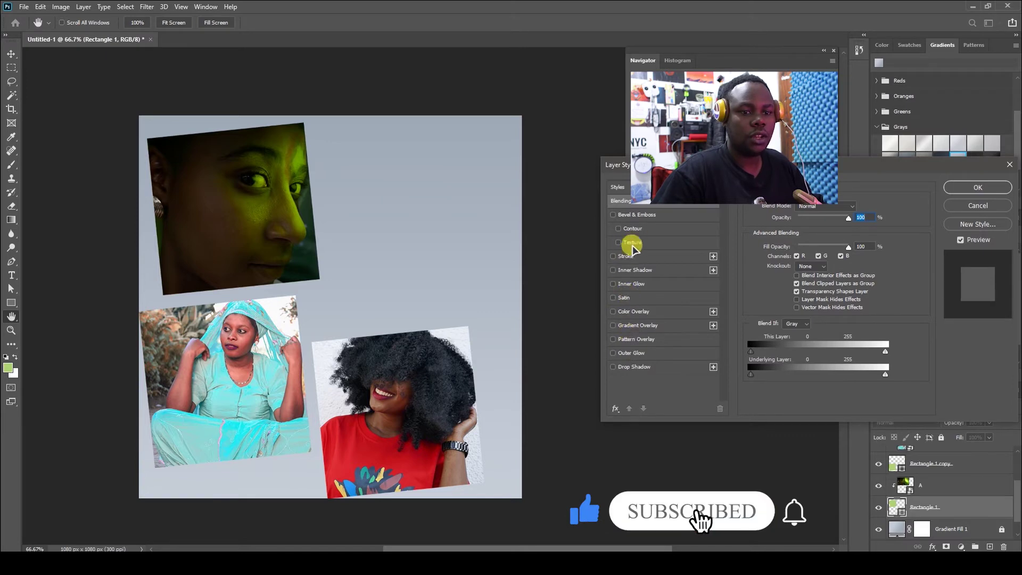
click(630, 256)
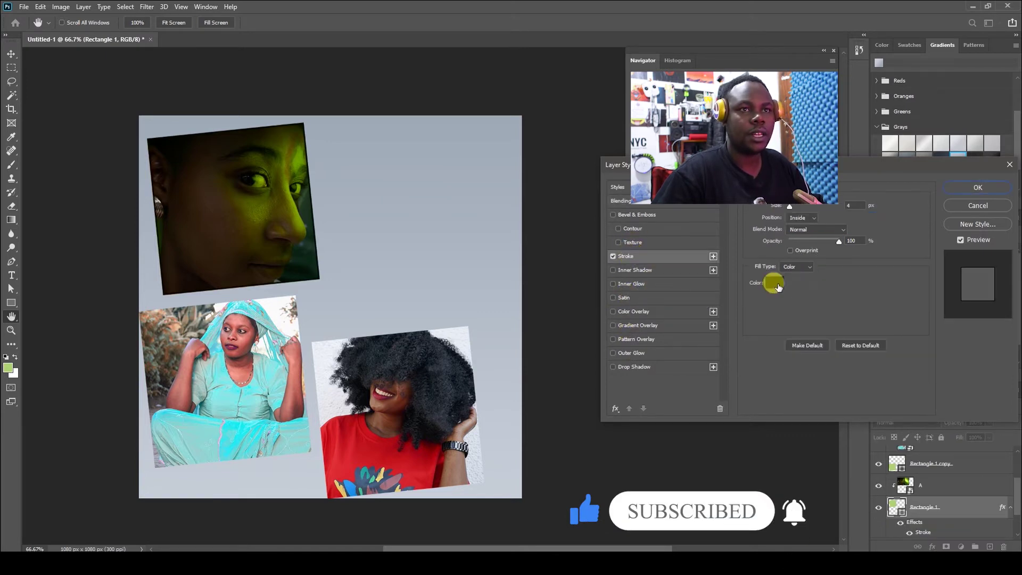
drag(797, 211, 795, 213)
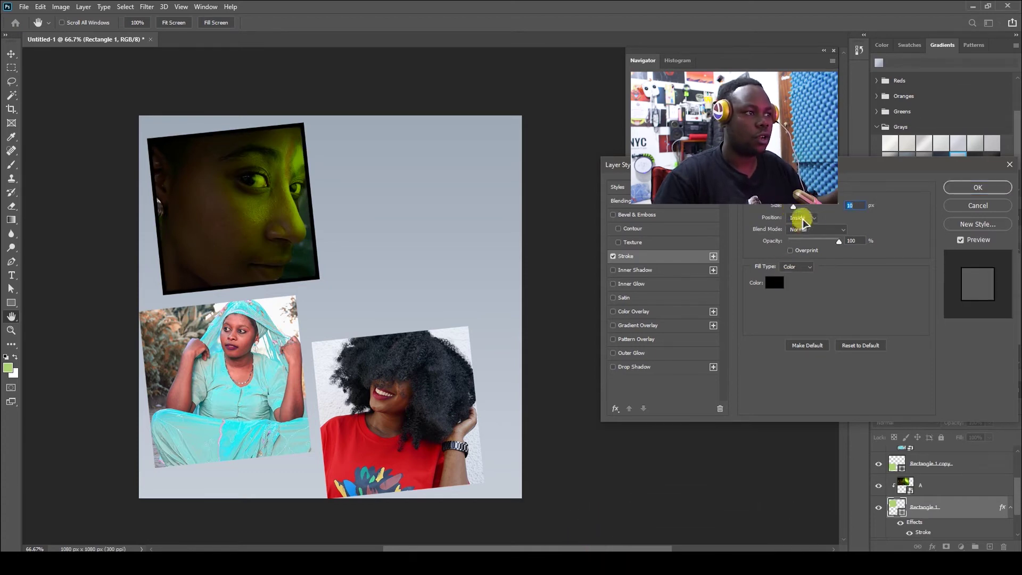
click(798, 227)
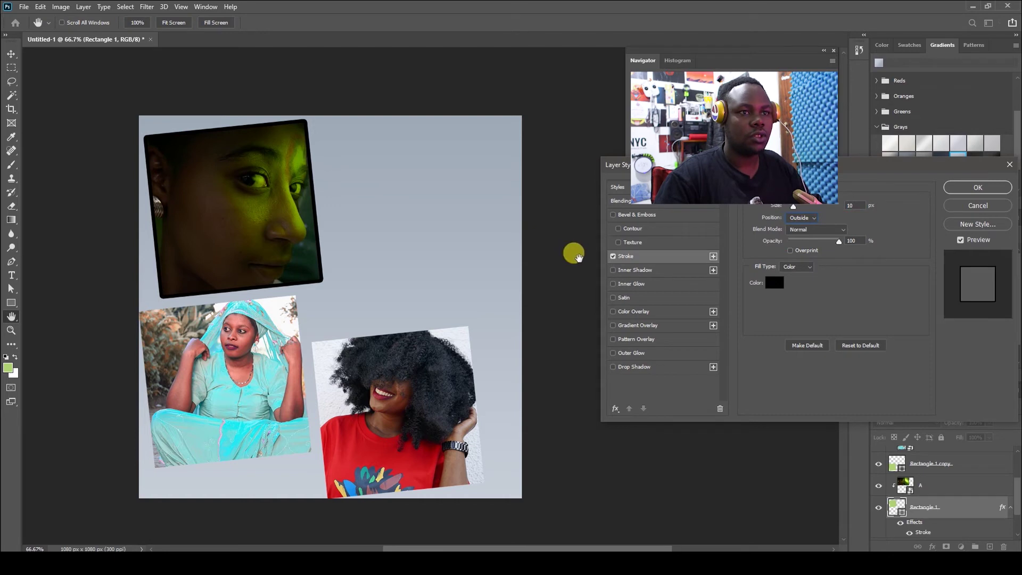
drag(828, 246, 799, 245)
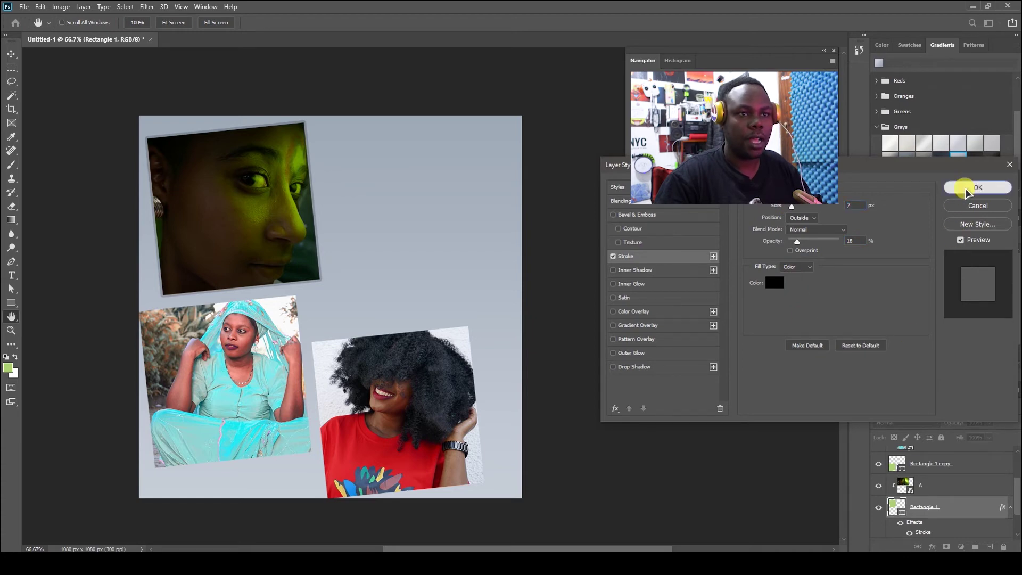
click(967, 187)
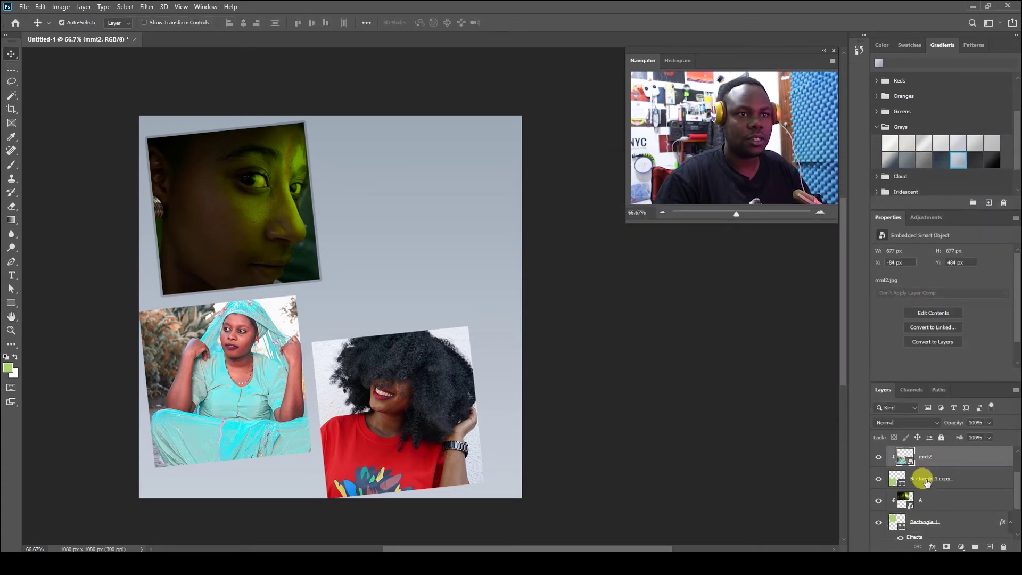
Add a 7 px outside stroke at 13% opacity to Rectangle 1 copy.
click(935, 482)
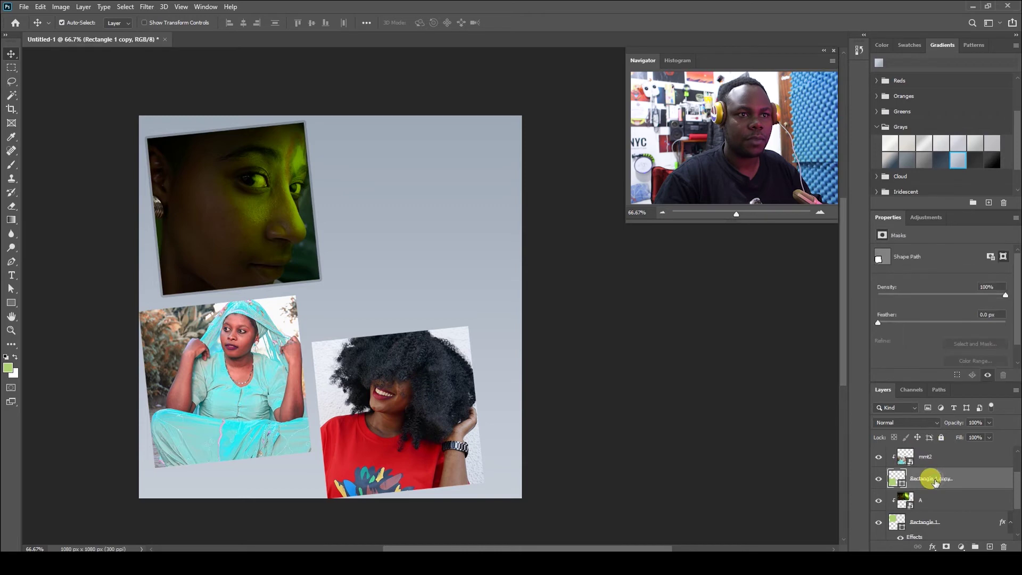
right_click(936, 481)
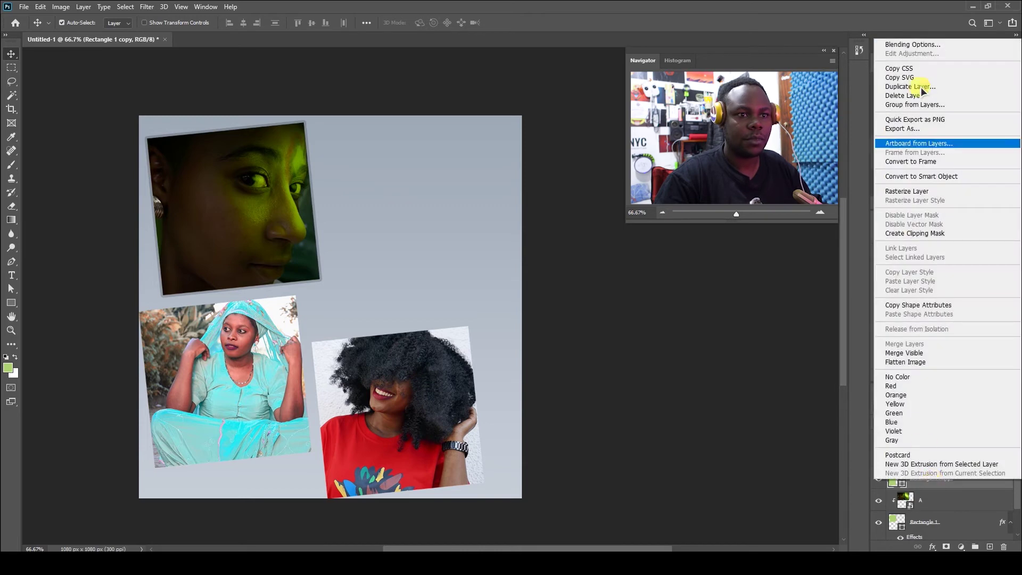
click(910, 49)
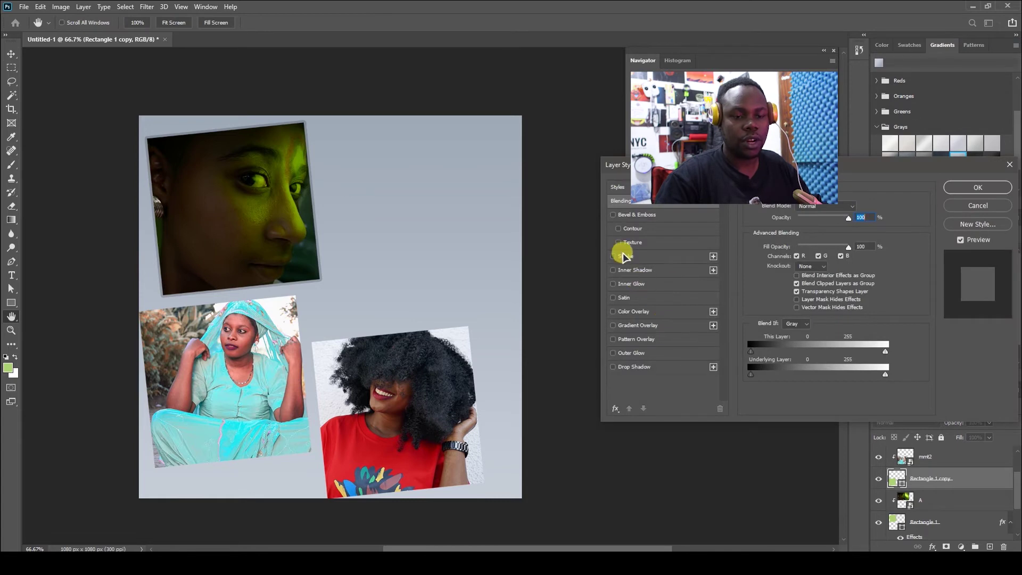
click(624, 256)
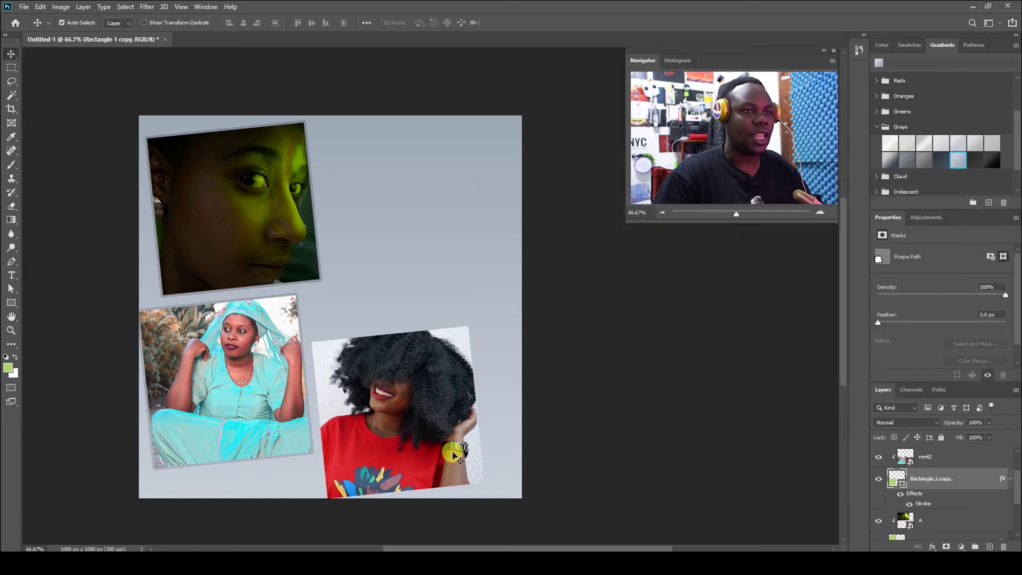
Add the same 7 px outside, 13% opacity stroke to Rectangle 1 copy 2.
click(932, 477)
right_click(934, 479)
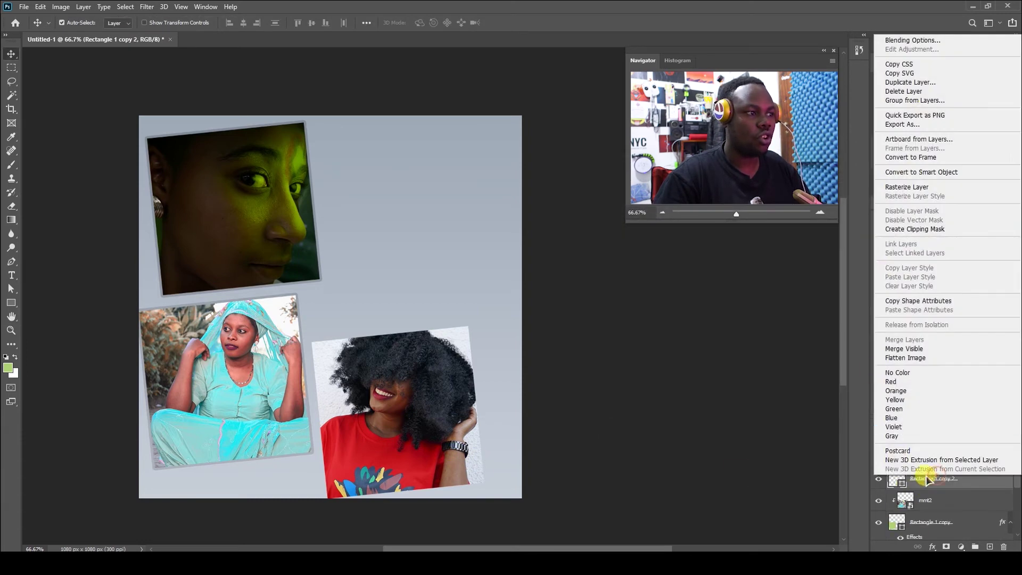
click(936, 40)
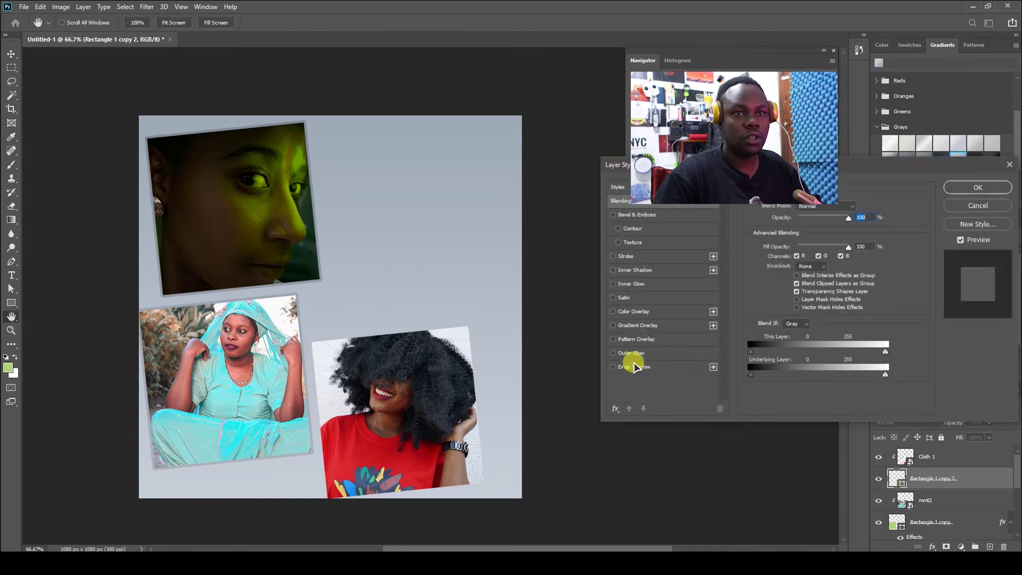
click(624, 257)
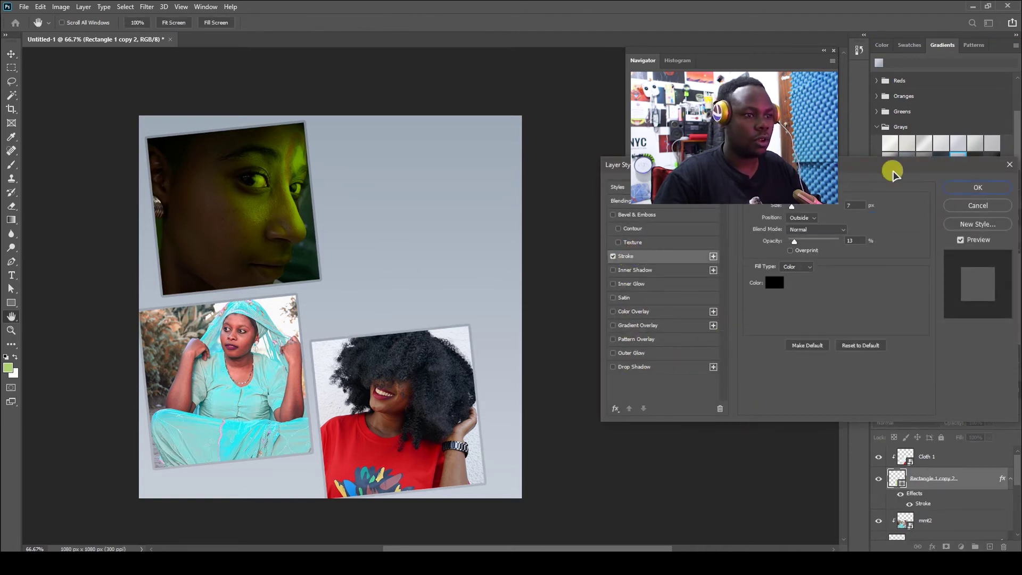
click(972, 187)
key(v)
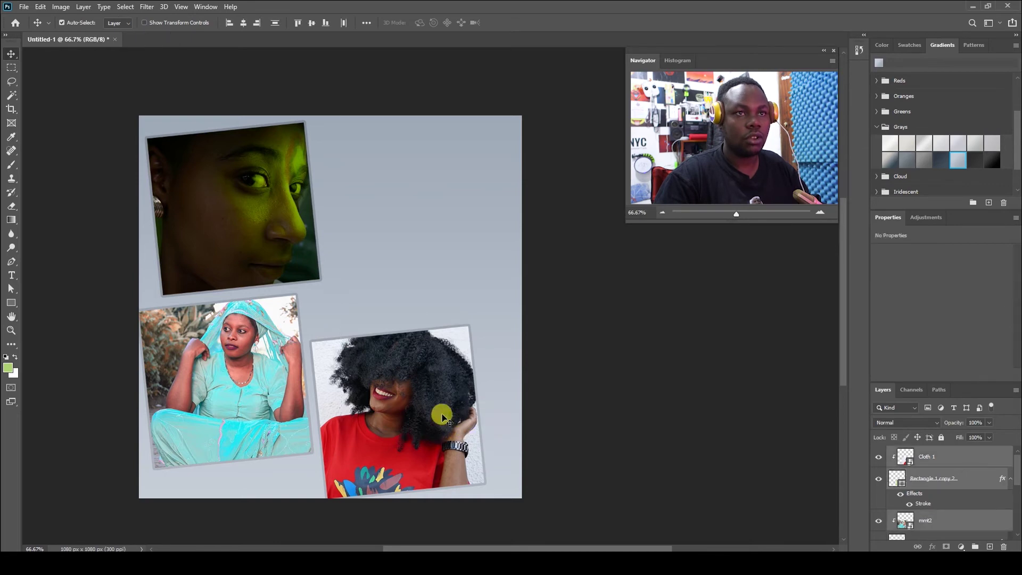
click(601, 407)
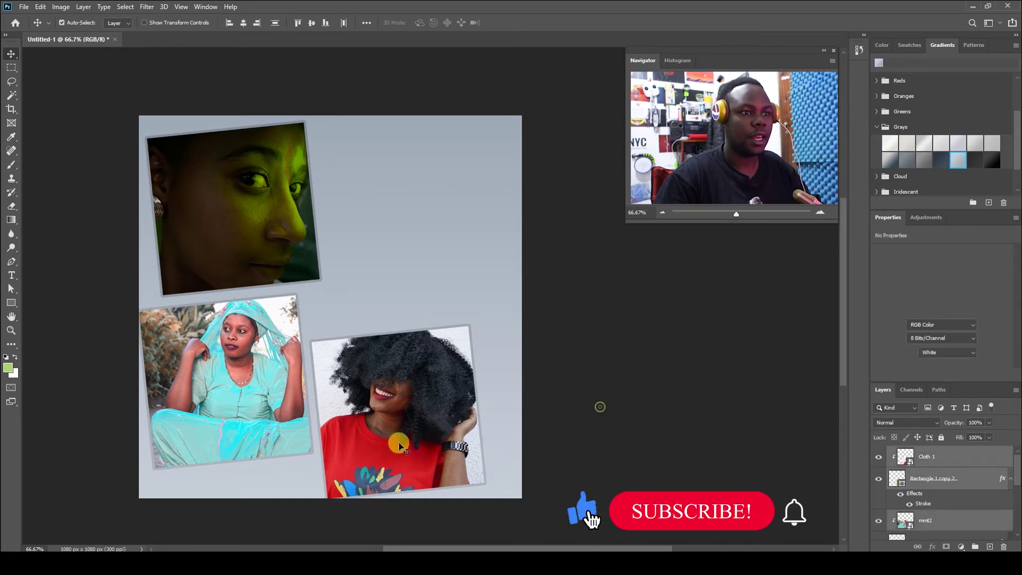
Link and group Cloth 1 and mmt2 each with their stroked frames.
right_click(951, 478)
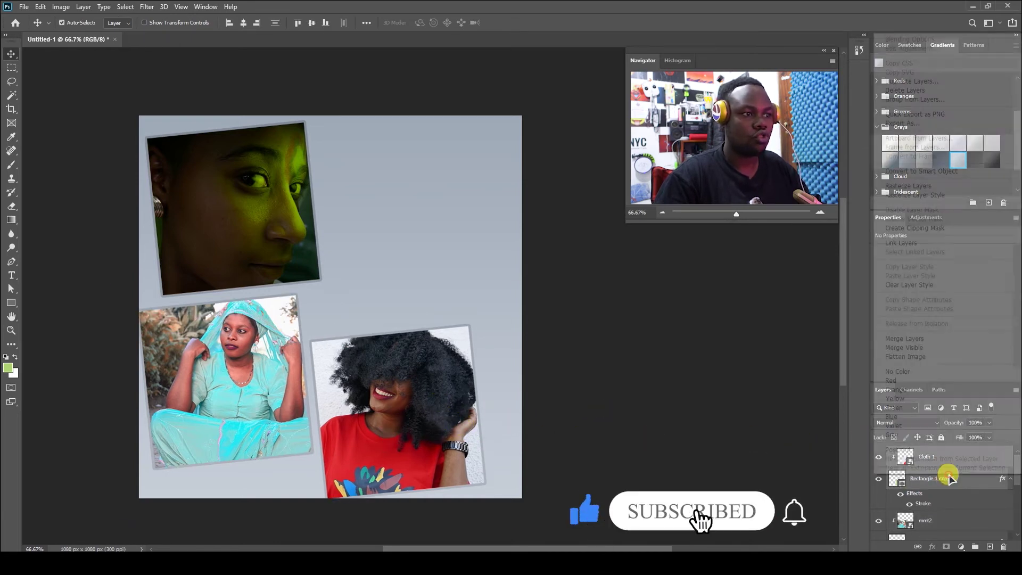
click(901, 244)
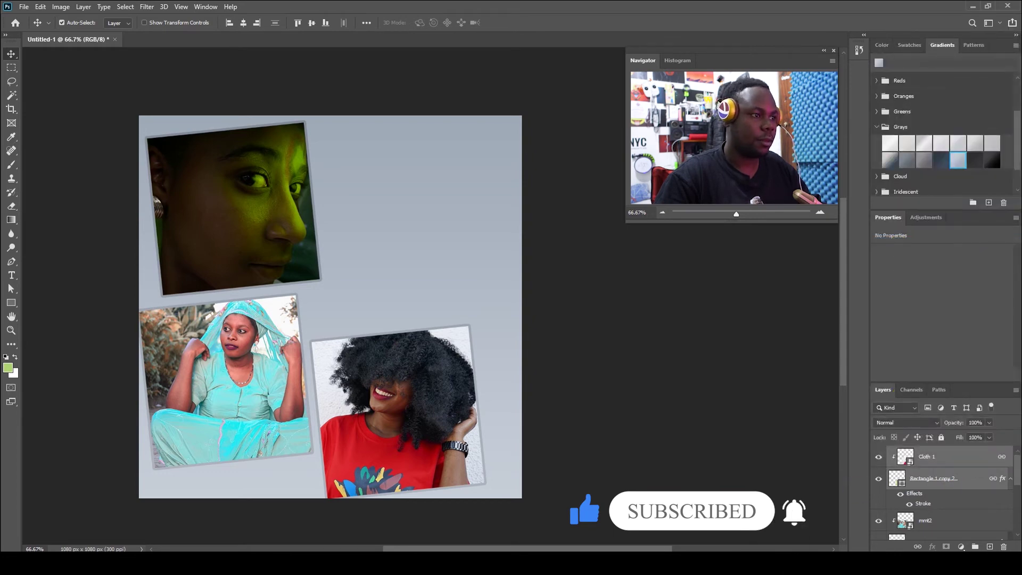
key(ctrl+g)
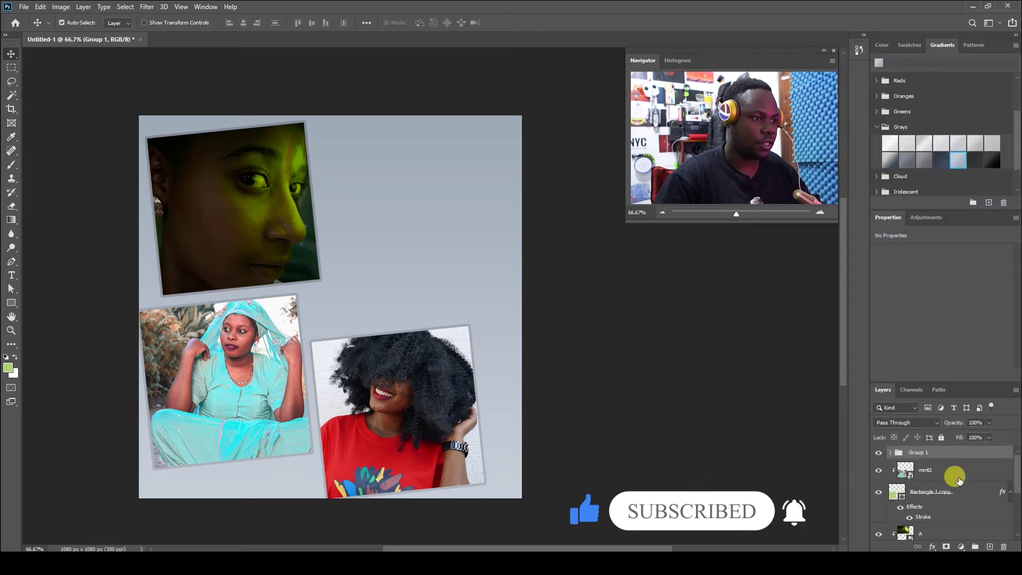
ctrl+click(966, 476)
right_click(958, 471)
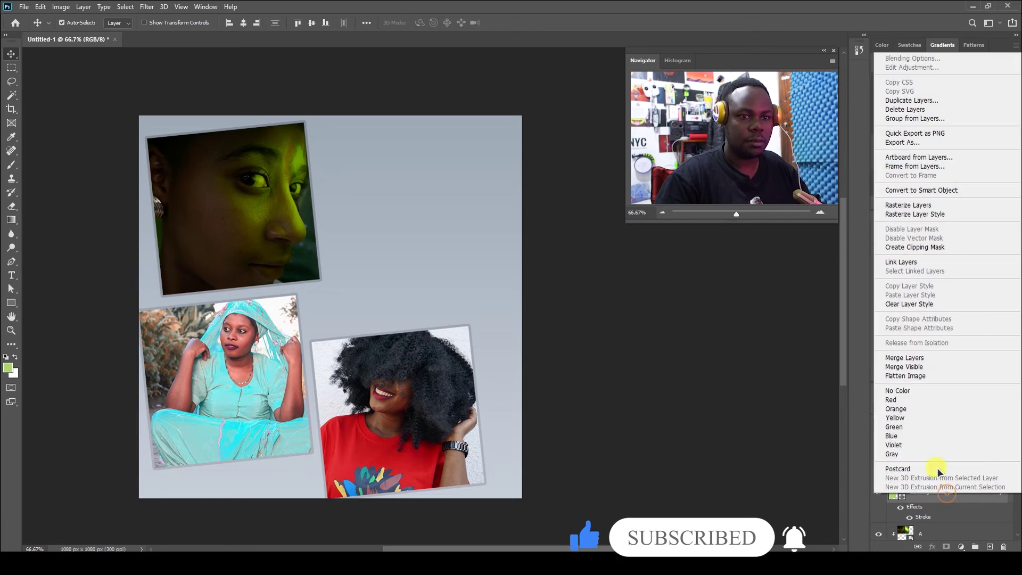
click(908, 260)
key(ctrl+g)
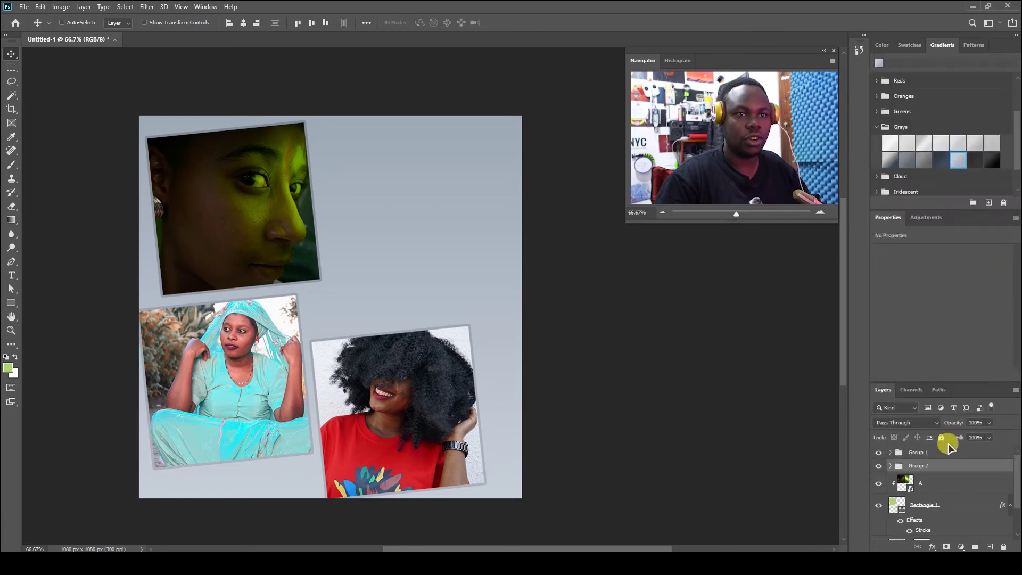
Link photo A with Rectangle 1 and group them together.
click(932, 486)
ctrl+click(935, 503)
right_click(936, 503)
click(913, 269)
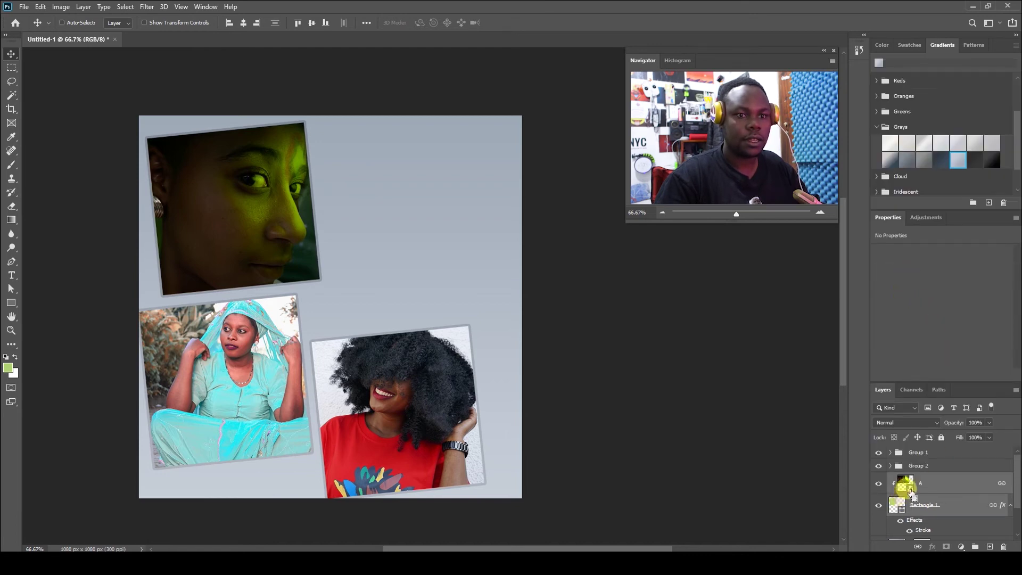
key(ctrl+g)
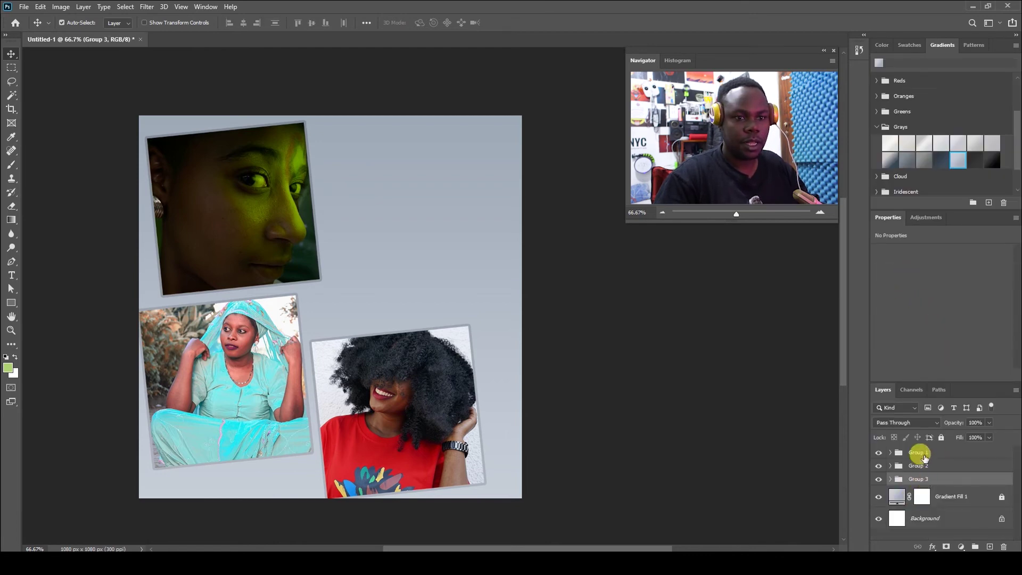
key(ctrl)
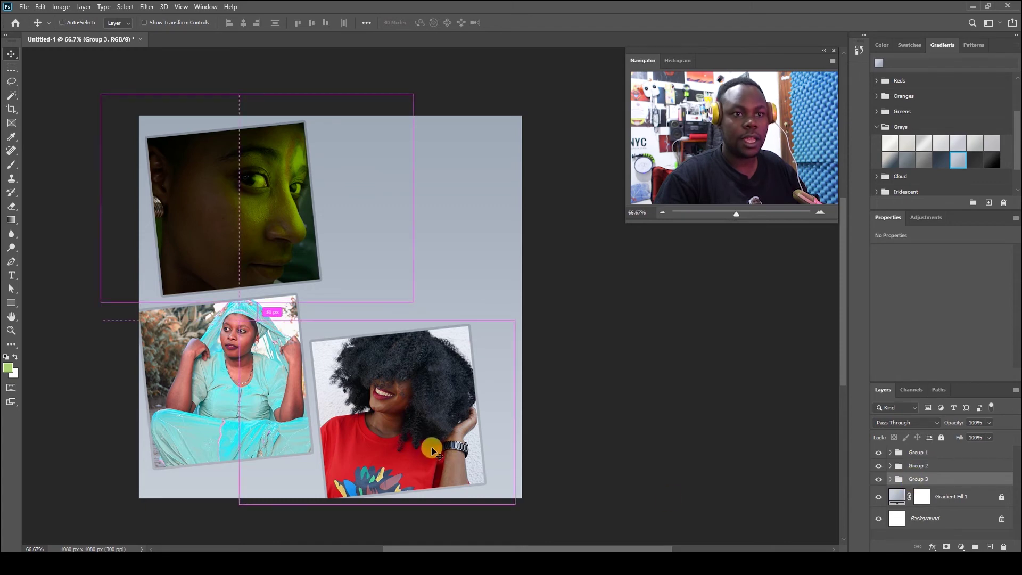
Move Group 3, Group 2 and Group 1 up and left into a tighter stack.
mouse_move(432, 444)
mouse_down()
mouse_move(426, 418)
mouse_move(425, 445)
mouse_move(417, 438)
mouse_up()
click(275, 339)
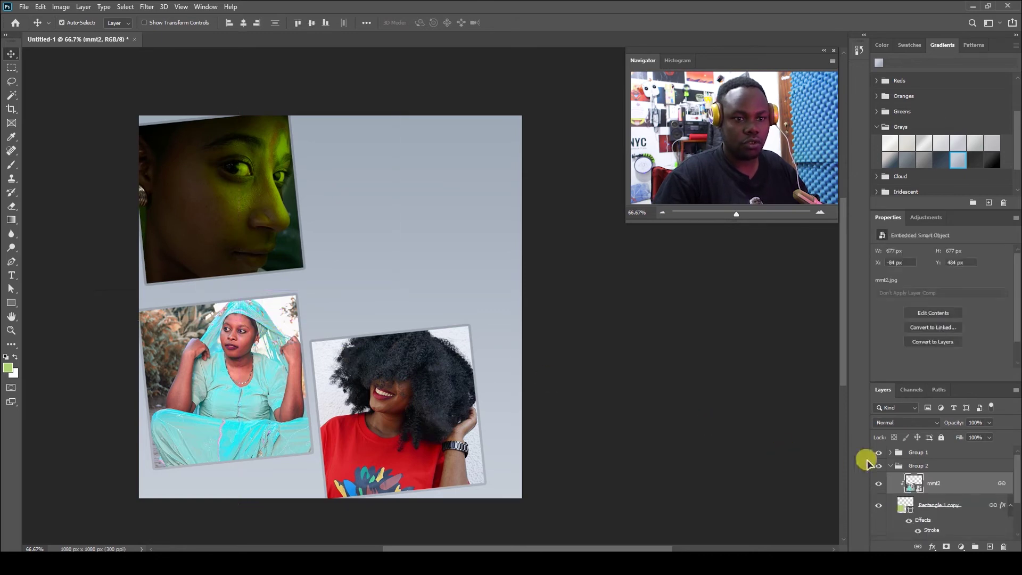
click(891, 466)
key(ctrl)
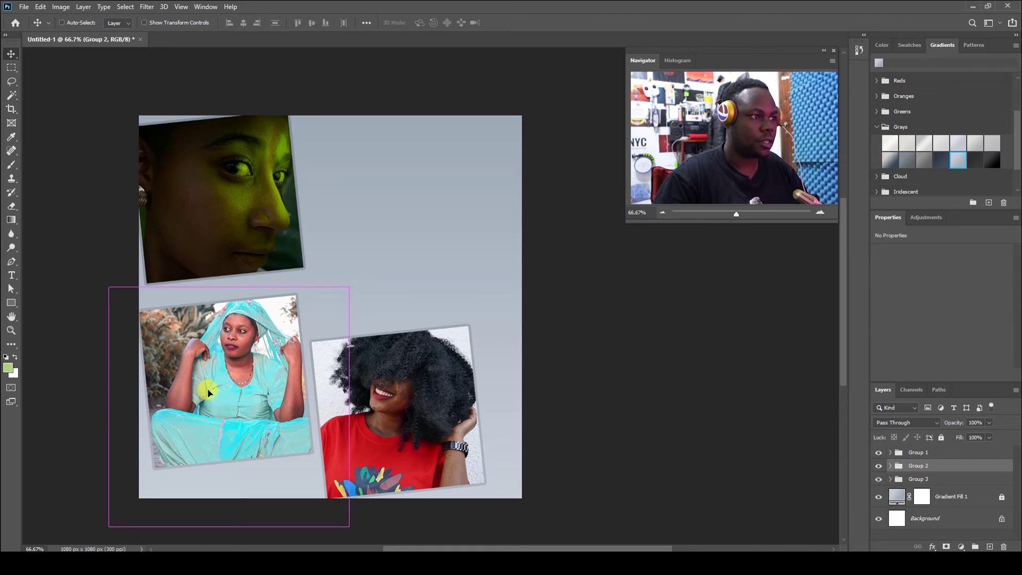
mouse_move(209, 393)
mouse_down()
mouse_move(210, 413)
mouse_move(194, 403)
mouse_up()
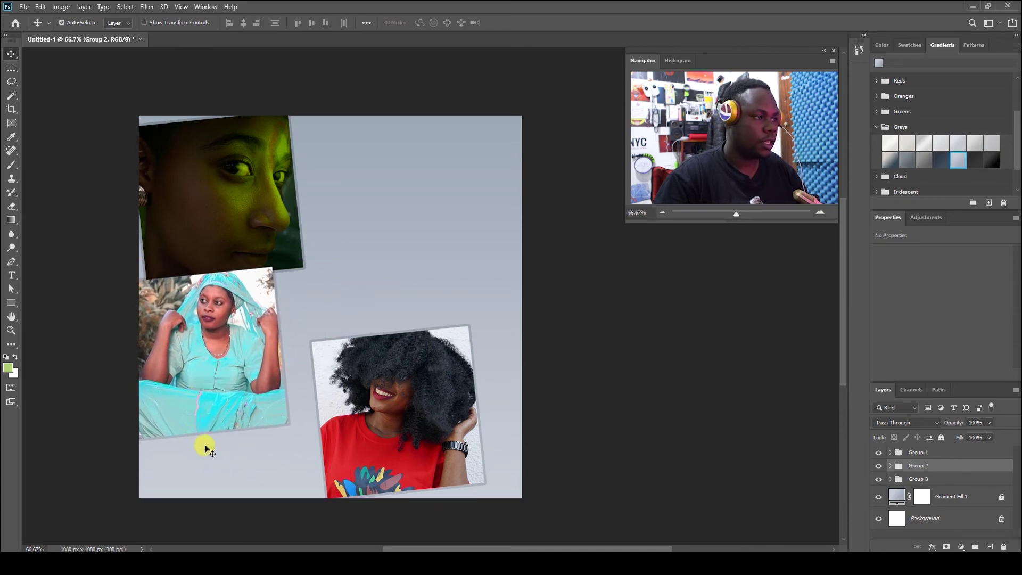
ctrl+click(362, 403)
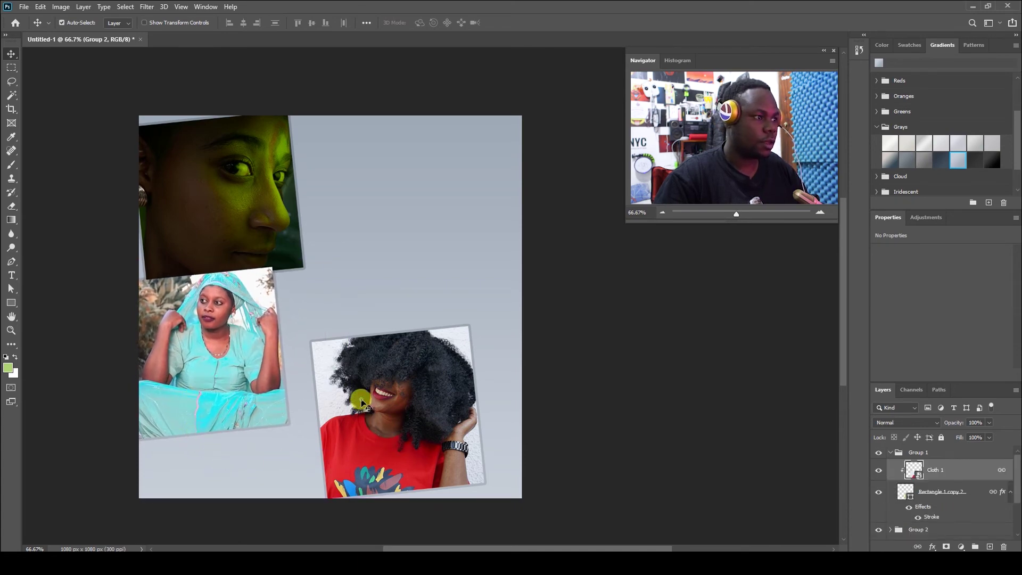
click(890, 453)
drag(379, 417, 333, 410)
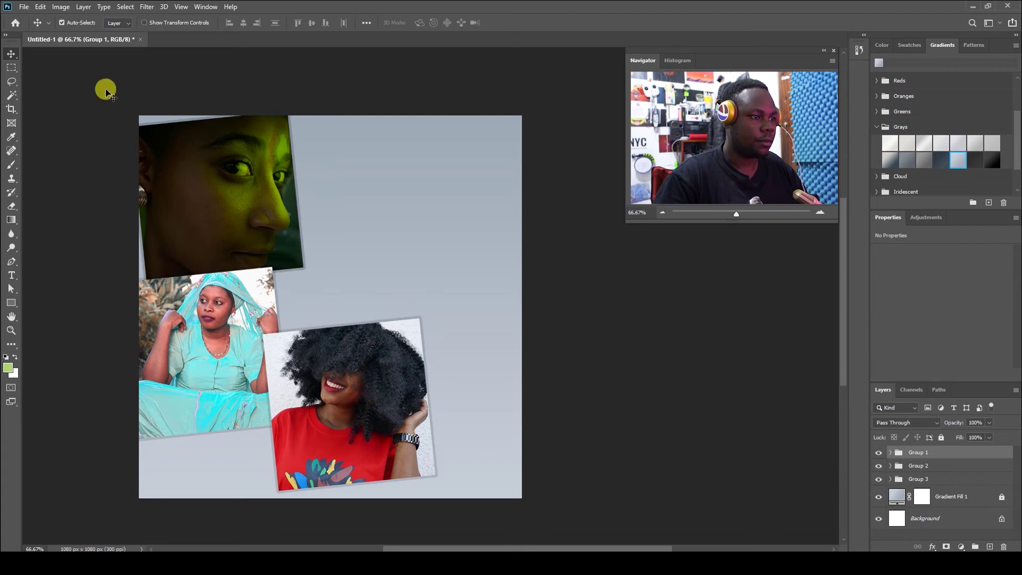
drag(97, 80, 349, 441)
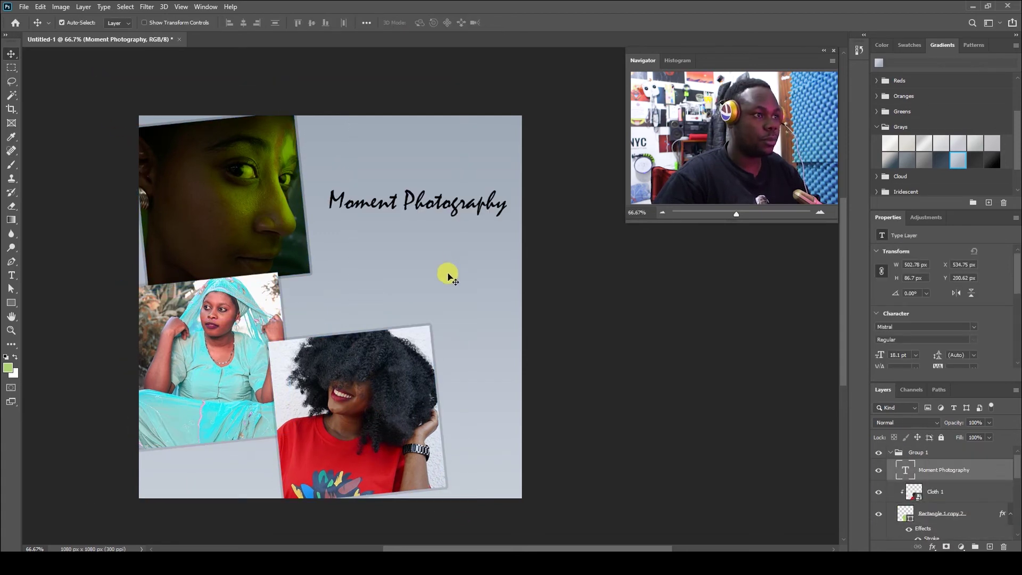
Nudge the Moment Photography title and add an Oswald brand-name text layer above it.
drag(426, 209, 423, 201)
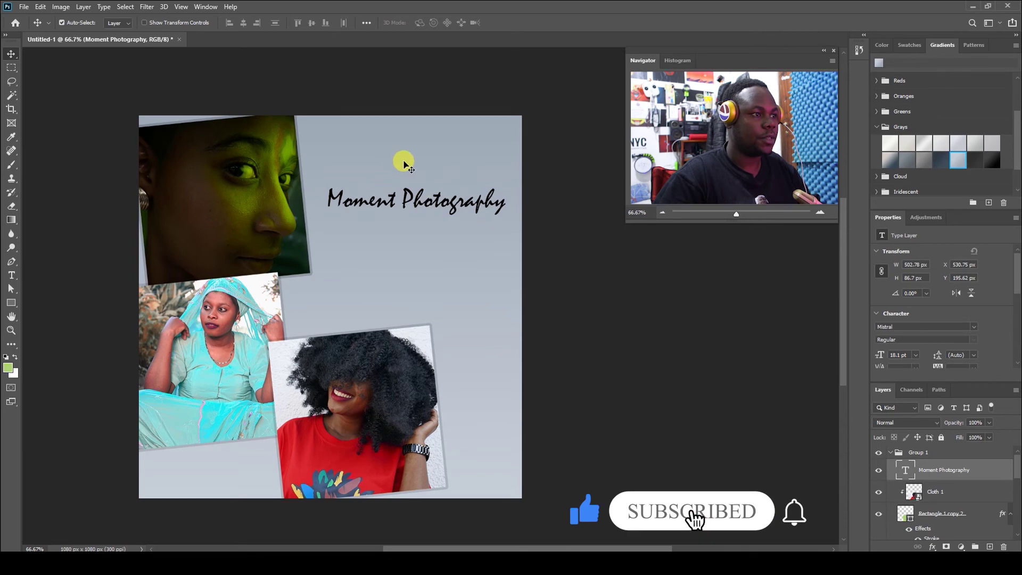
key(t)
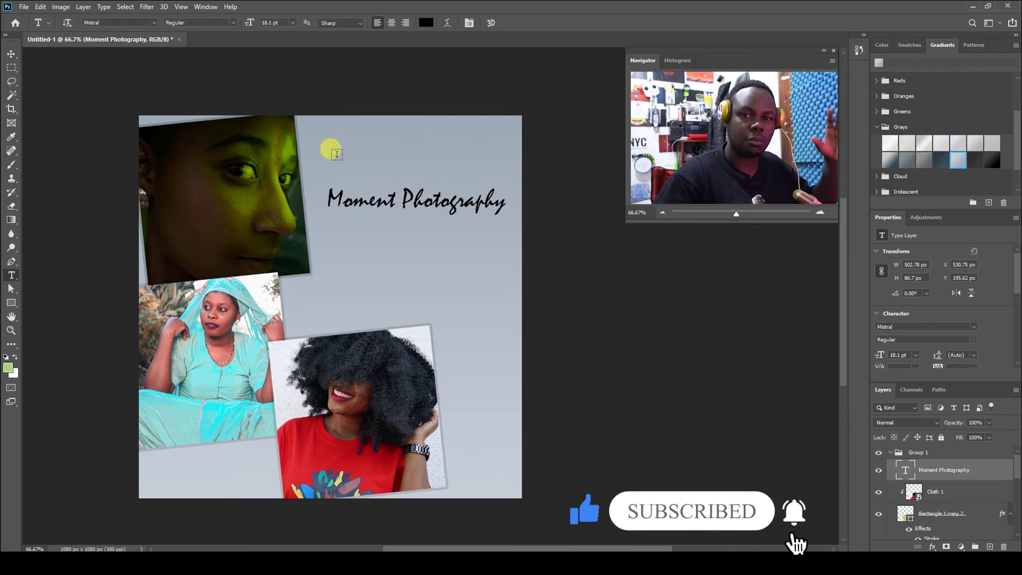
click(336, 152)
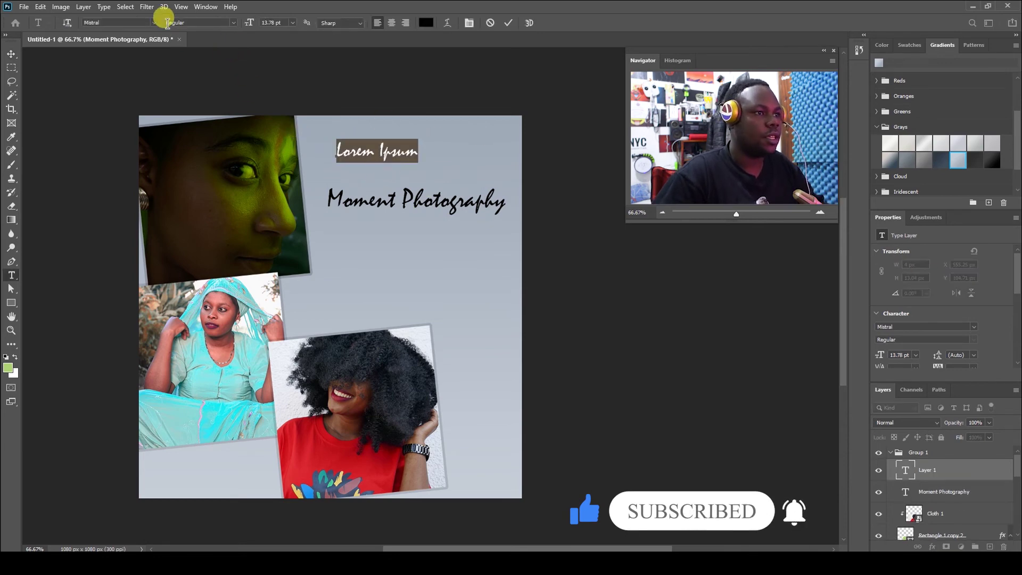
click(155, 23)
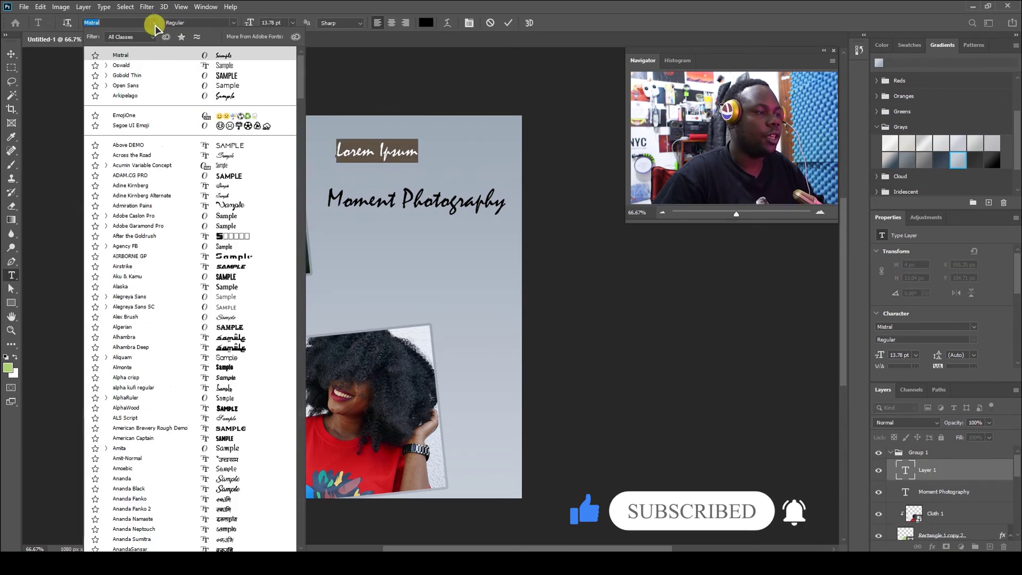
click(227, 66)
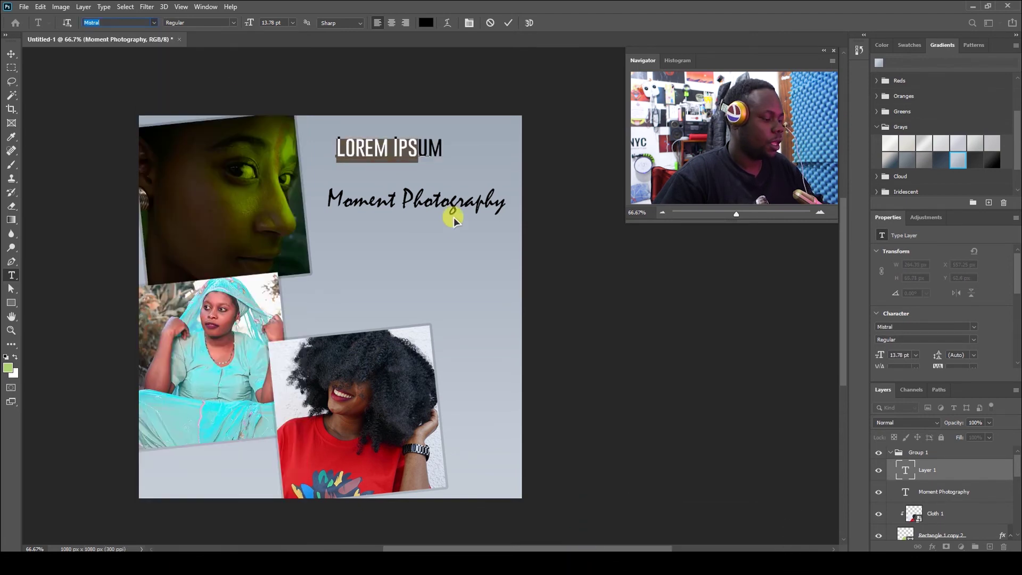
key(BackSpace)
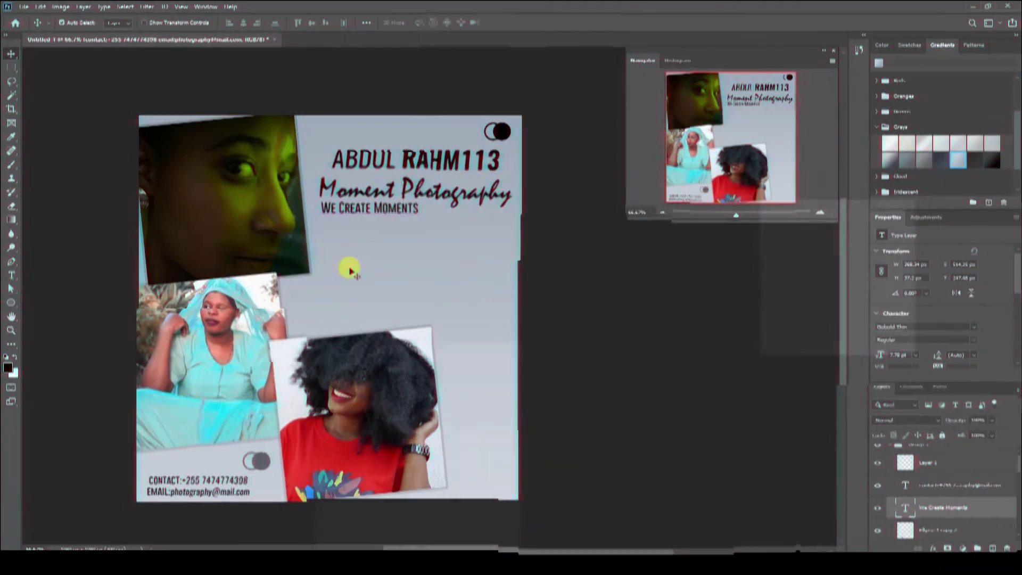
drag(410, 161, 411, 163)
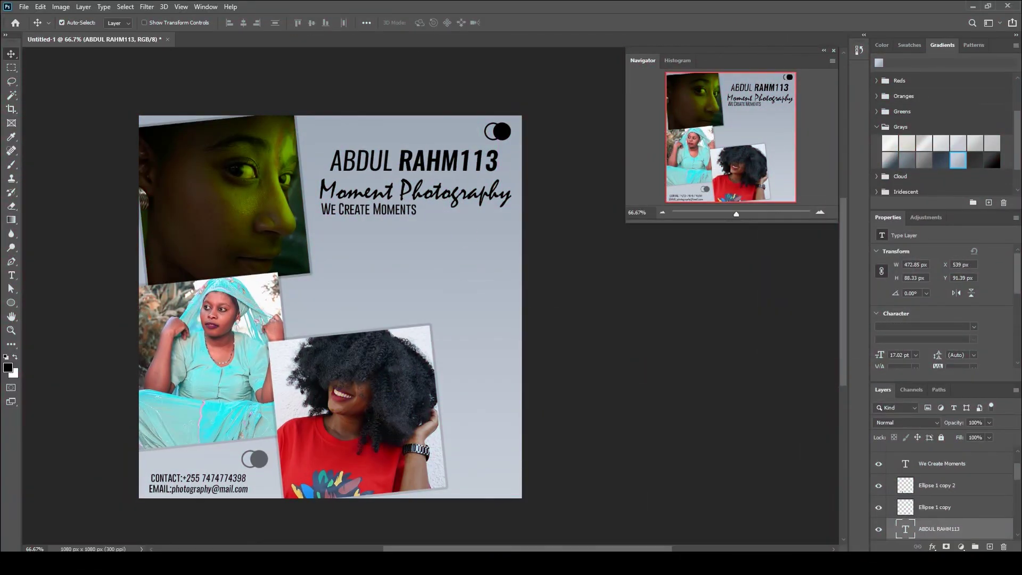
Draw a large black circle and move it over the right side of the canvas.
right_click(11, 303)
click(54, 314)
drag(335, 100, 705, 466)
key(v)
drag(498, 314, 513, 332)
Send the big circle behind the photos, fill it with an orange-yellow gradient, move it lower right, and lock it.
key(ctrl+bracketleft)
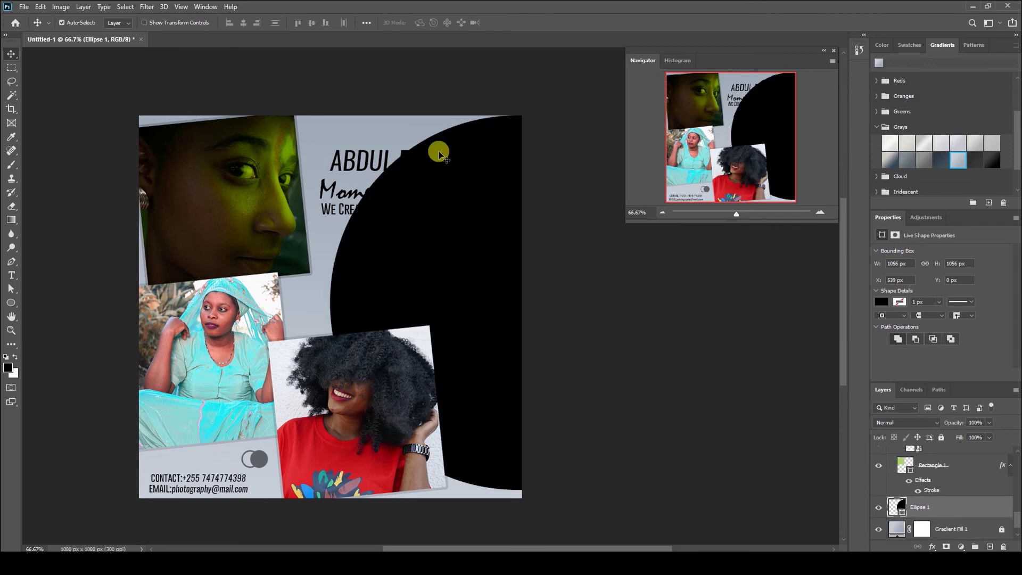
click(877, 126)
click(876, 96)
click(908, 112)
click(941, 112)
click(958, 113)
drag(501, 267, 401, 300)
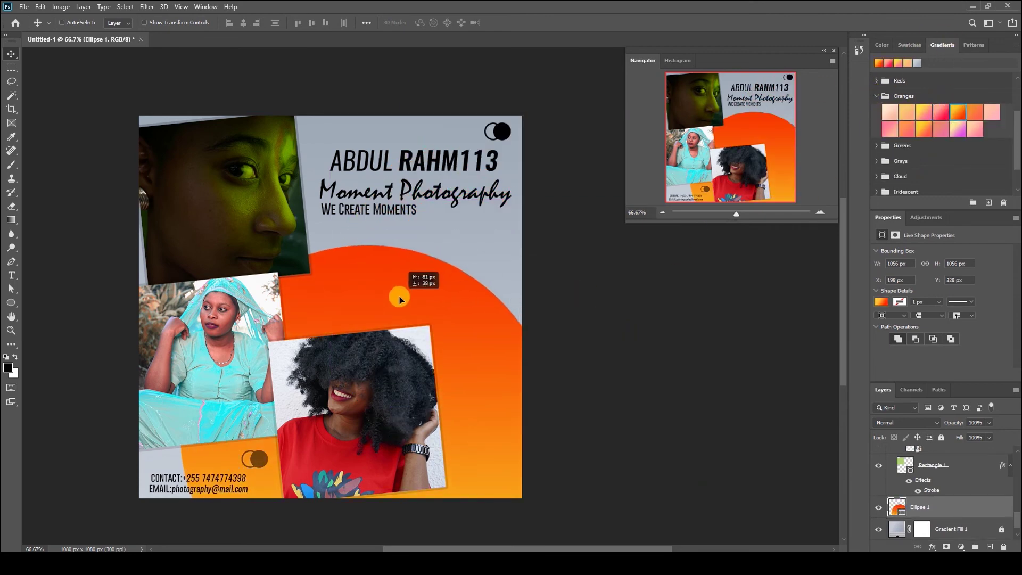
key(ctrl+slash)
Nudge the We Create Moments tagline and Moment Photography brand text into place.
mouse_move(396, 209)
mouse_down()
mouse_move(379, 255)
mouse_move(397, 245)
mouse_move(397, 209)
mouse_up()
shift+click(400, 194)
drag(419, 165, 450, 164)
Unlock the top orange circle's layer and move it up and left behind the top photo.
click(505, 289)
click(474, 200)
click(1002, 529)
drag(489, 347, 423, 160)
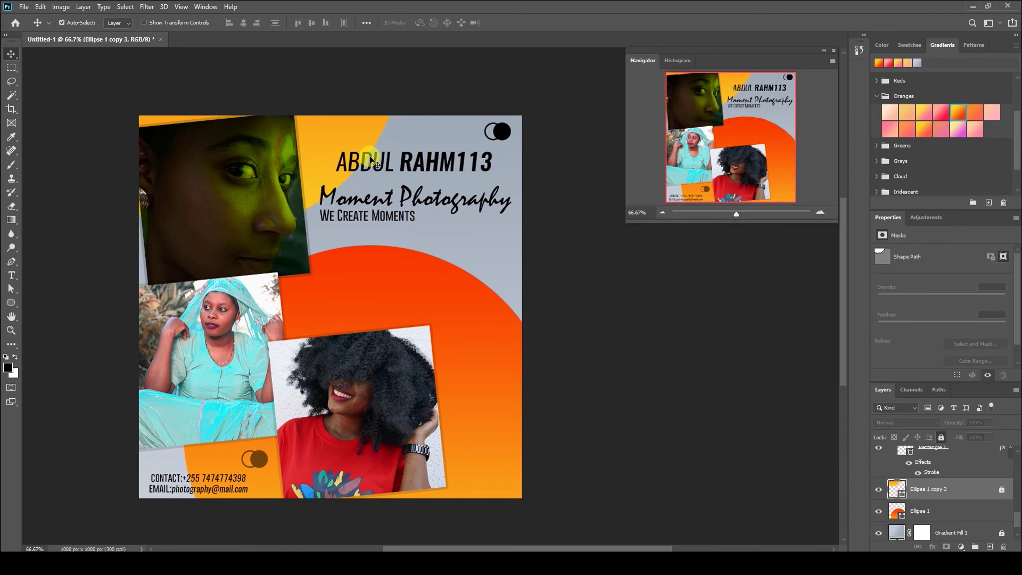
Shrink the small circle near the contact details to 62 by 41 px.
ctrl+click(255, 458)
key(ctrl+t)
drag(264, 468, 255, 471)
key(Return)
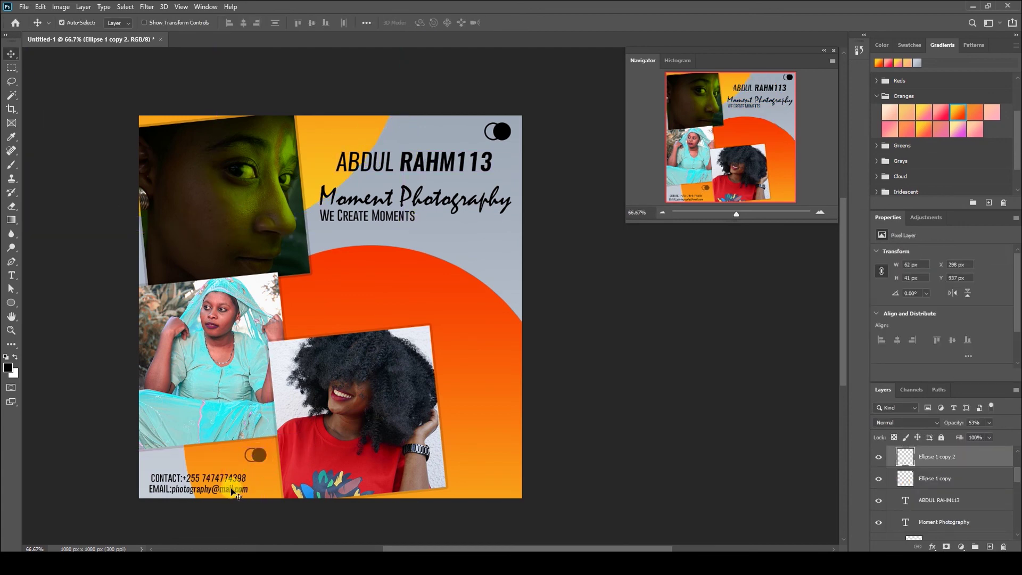
Reposition the brand name text and move the tagline slightly down-right.
click(233, 494)
drag(426, 163, 452, 167)
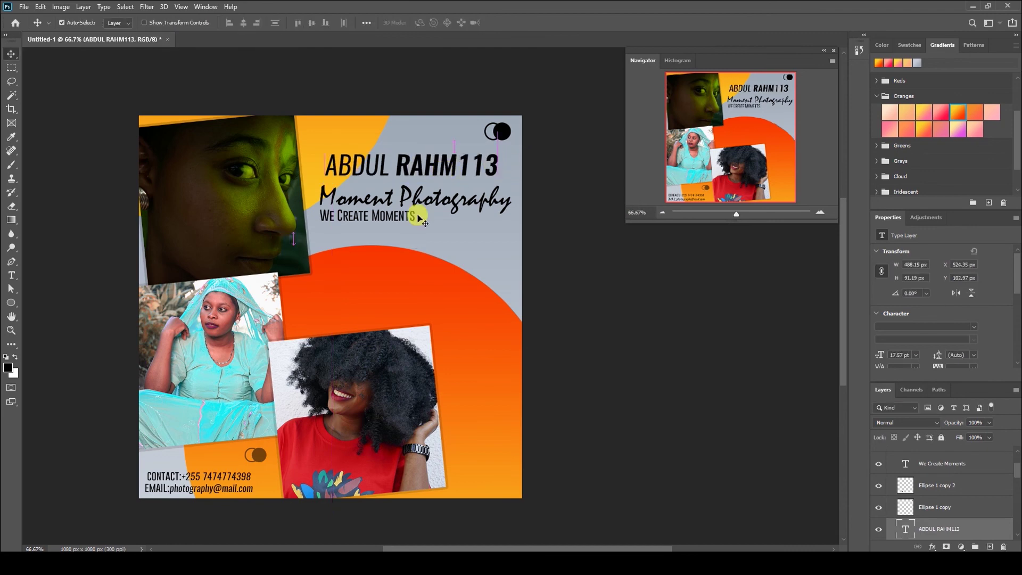
drag(420, 219, 423, 220)
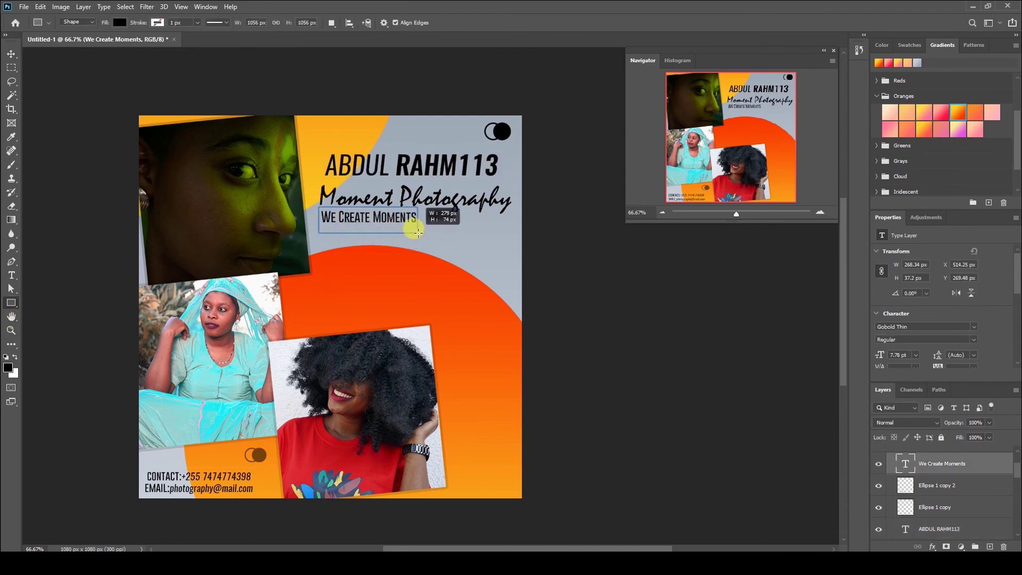
Stack the black bar beneath the tagline layer so the white tagline shows on it.
key(v)
key(ctrl+])
key(ctrl+])
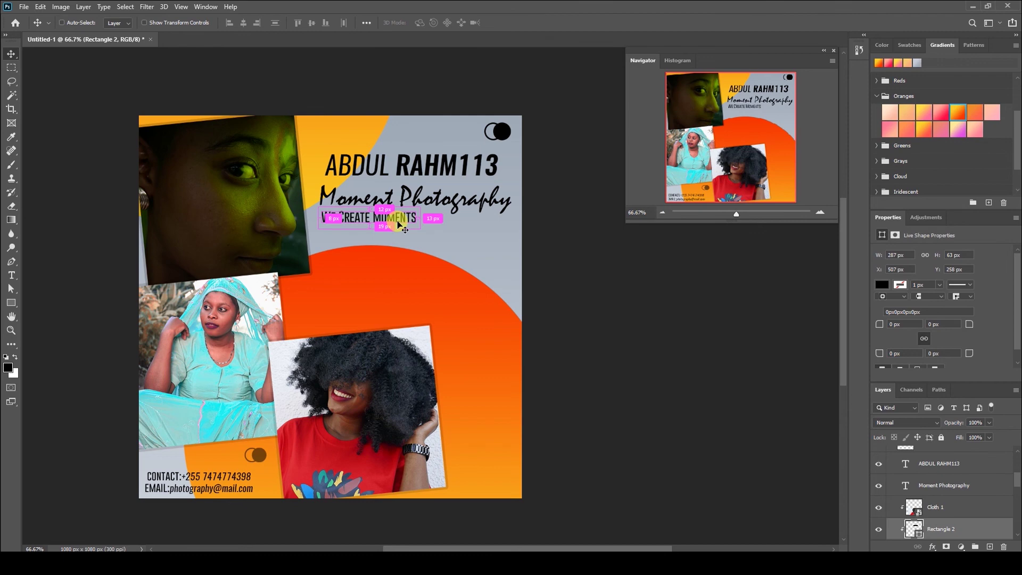
key(ctrl+[)
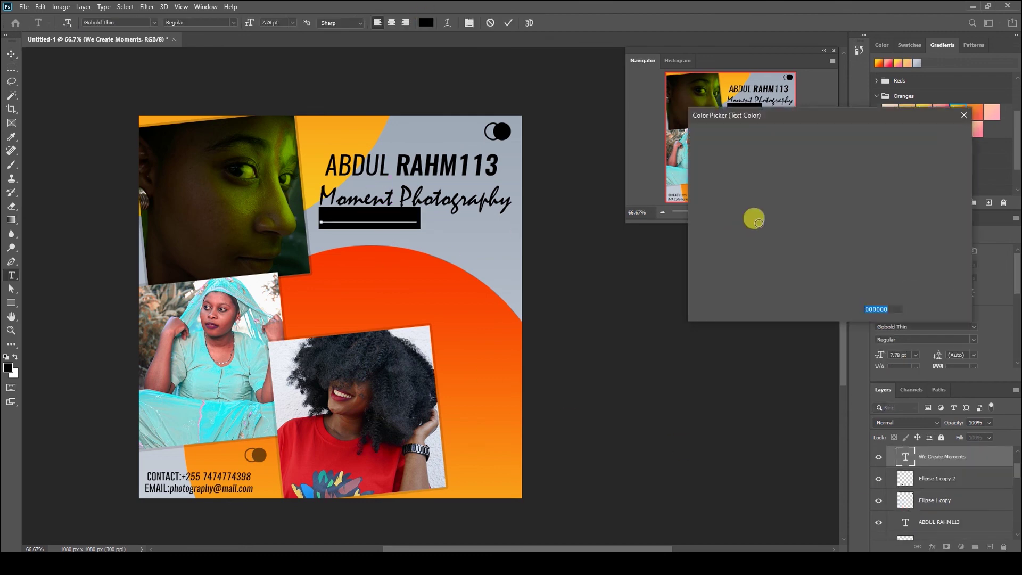
click(400, 230)
click(404, 242)
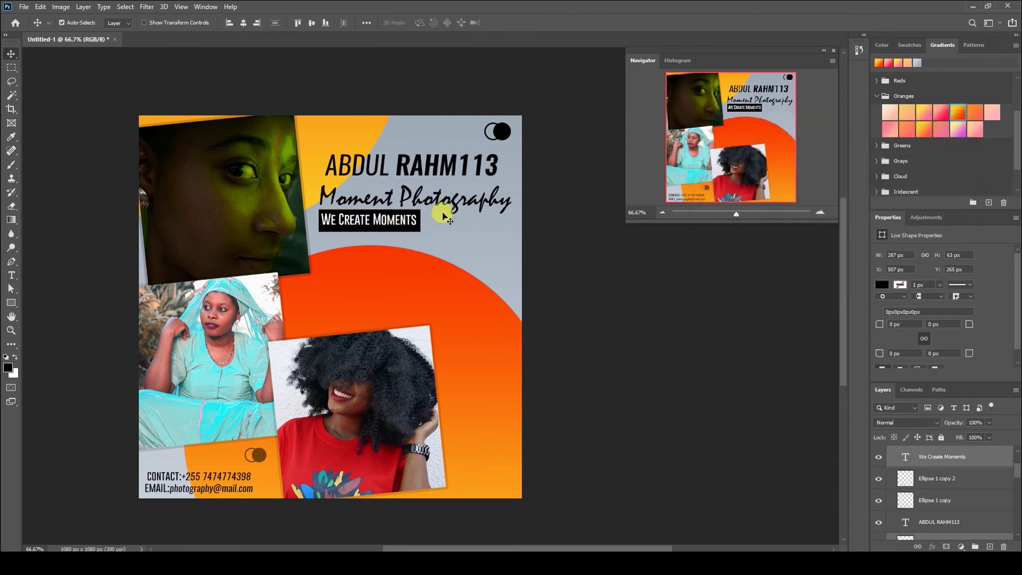
click(508, 143)
click(444, 314)
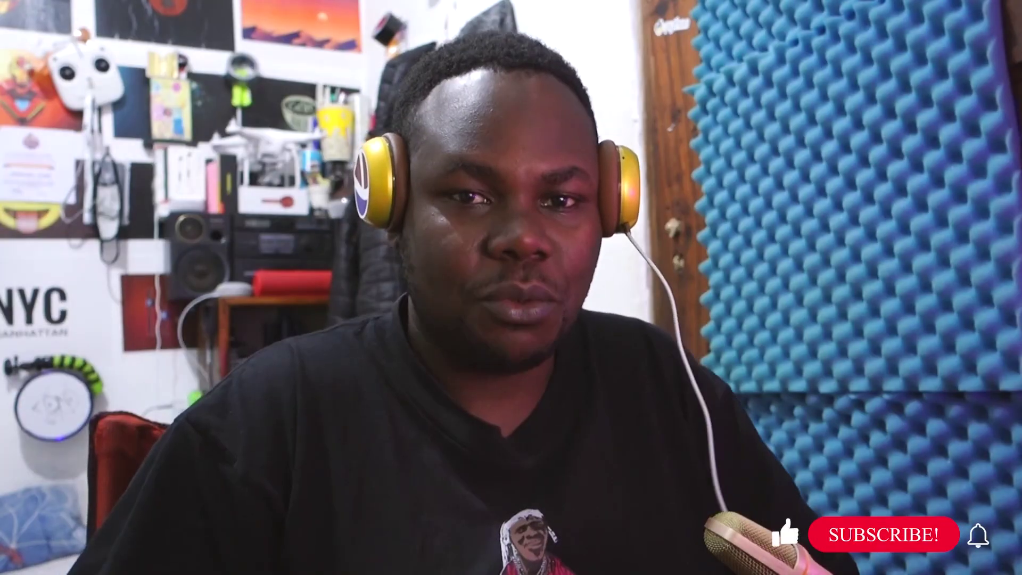